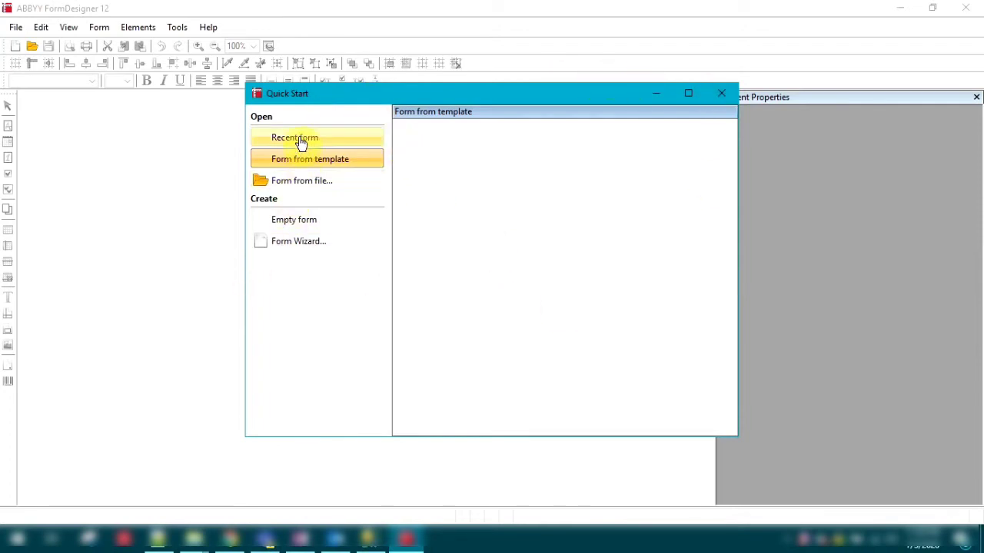
# Start a new form with the Form Wizard, using A4 page size and Portrait orientation.
pyautogui.click(317, 249)
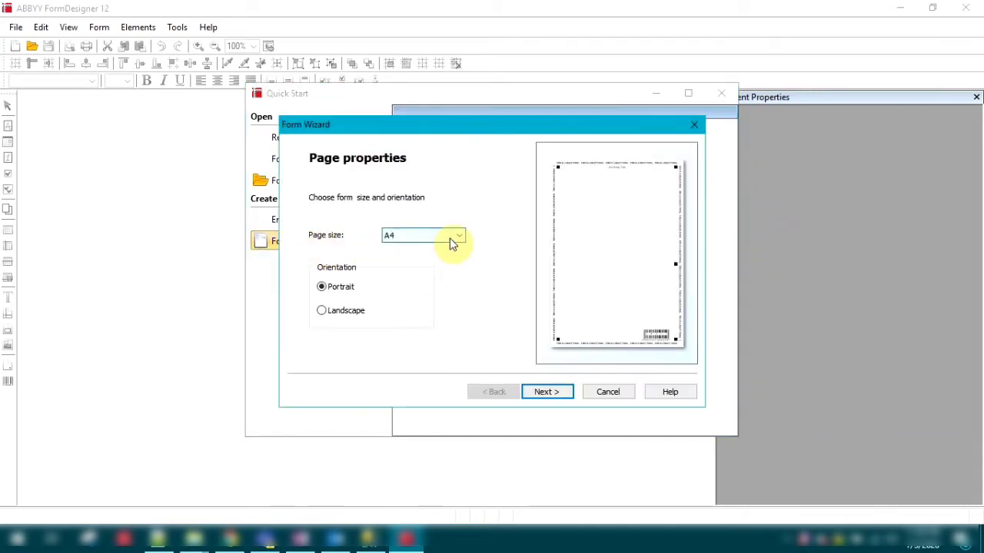
pyautogui.click(455, 240)
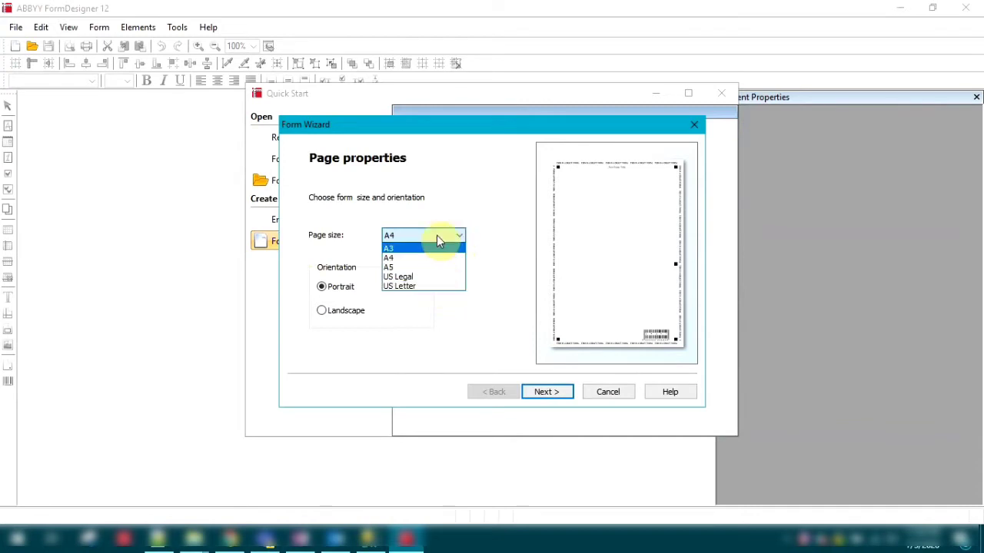
pyautogui.click(453, 238)
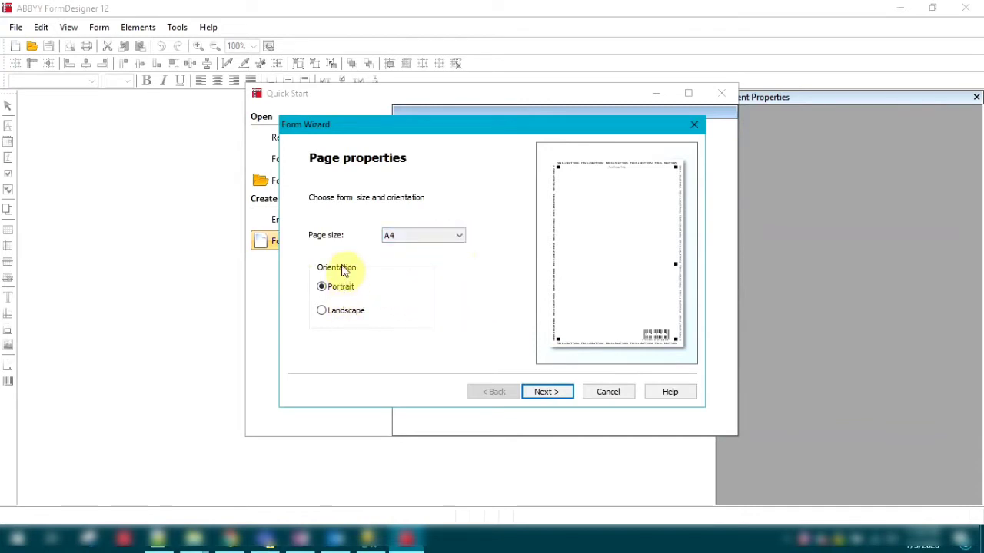
pyautogui.click(336, 311)
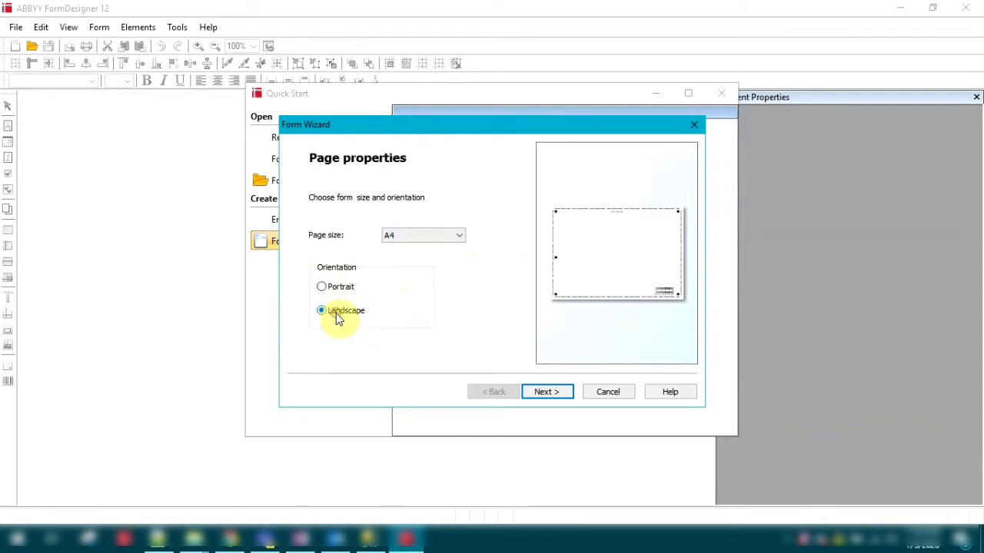
pyautogui.click(337, 286)
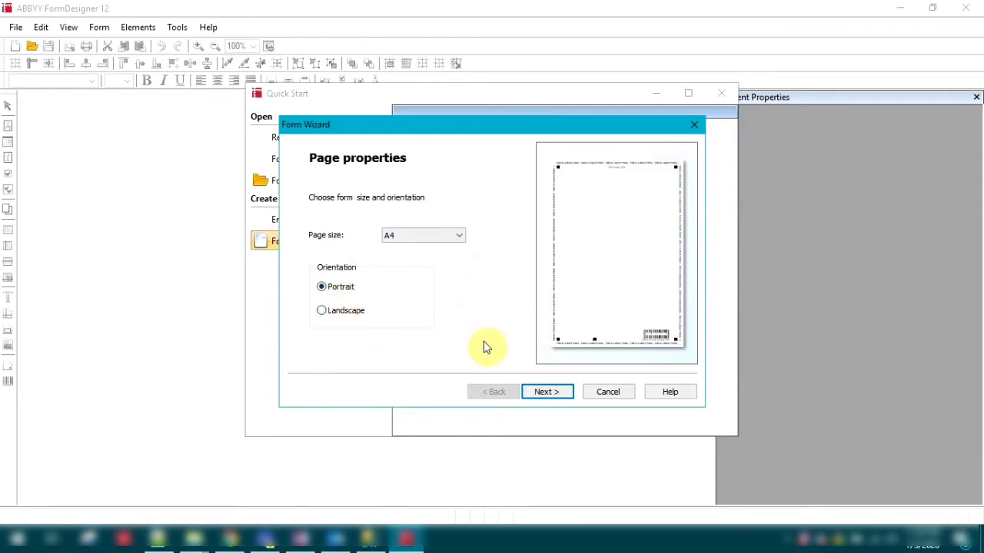
pyautogui.click(560, 392)
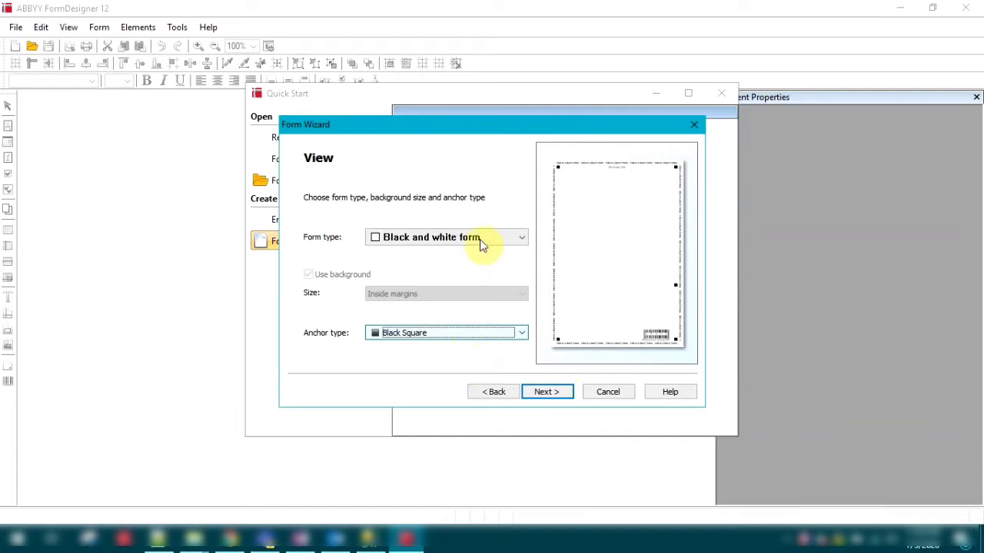
# Try the gray drop-out form type, then choose the black and white form type with Black Square anchors.
pyautogui.click(495, 240)
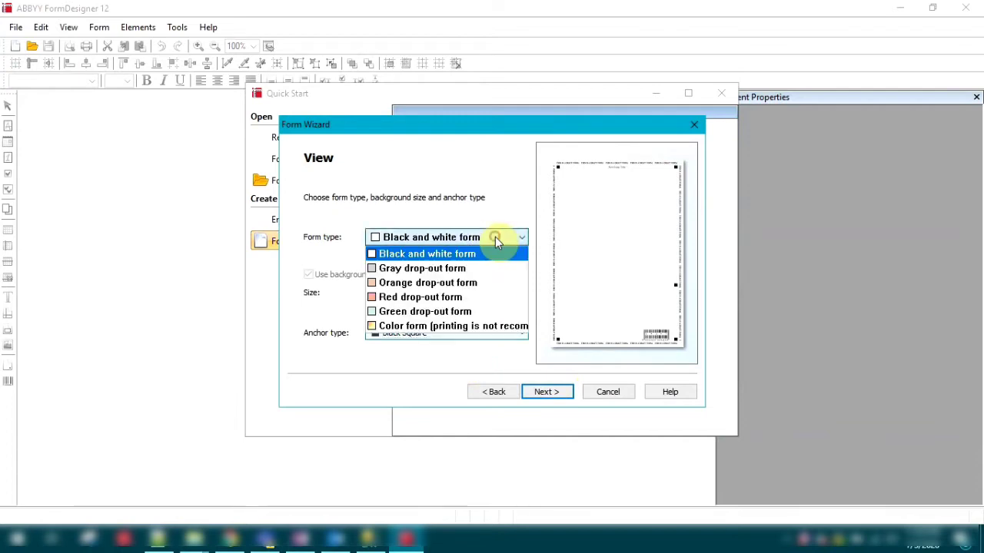
pyautogui.click(447, 269)
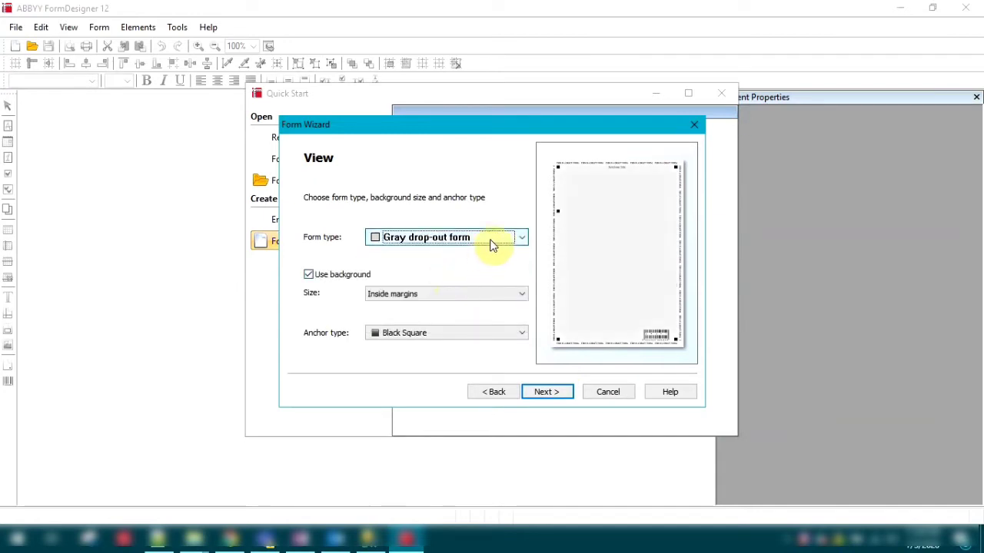
pyautogui.click(466, 240)
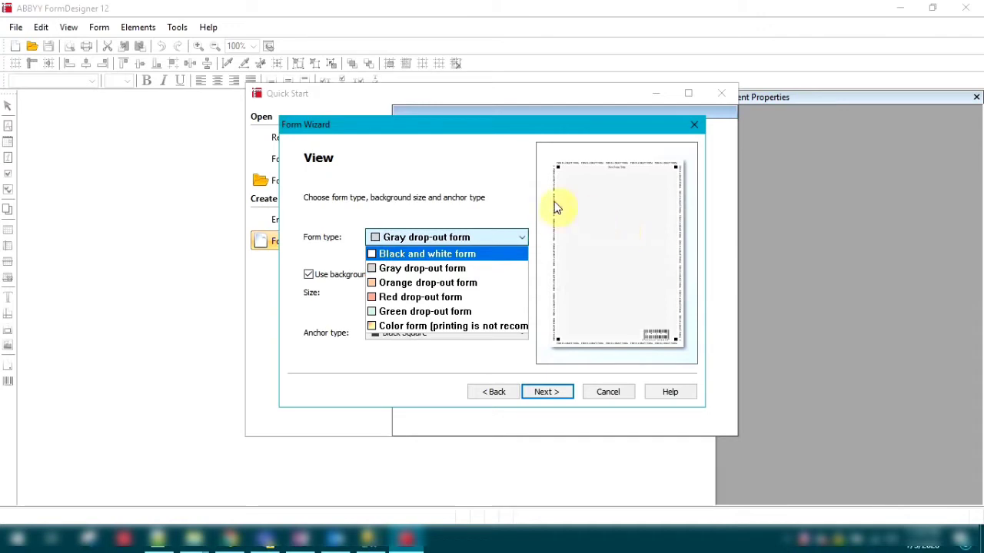
pyautogui.click(448, 206)
pyautogui.click(461, 235)
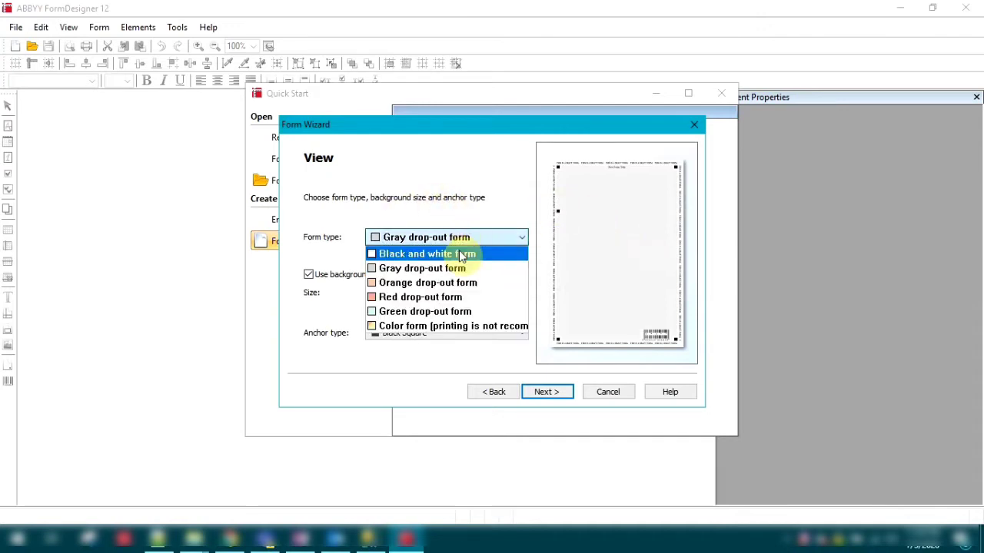
pyautogui.click(461, 253)
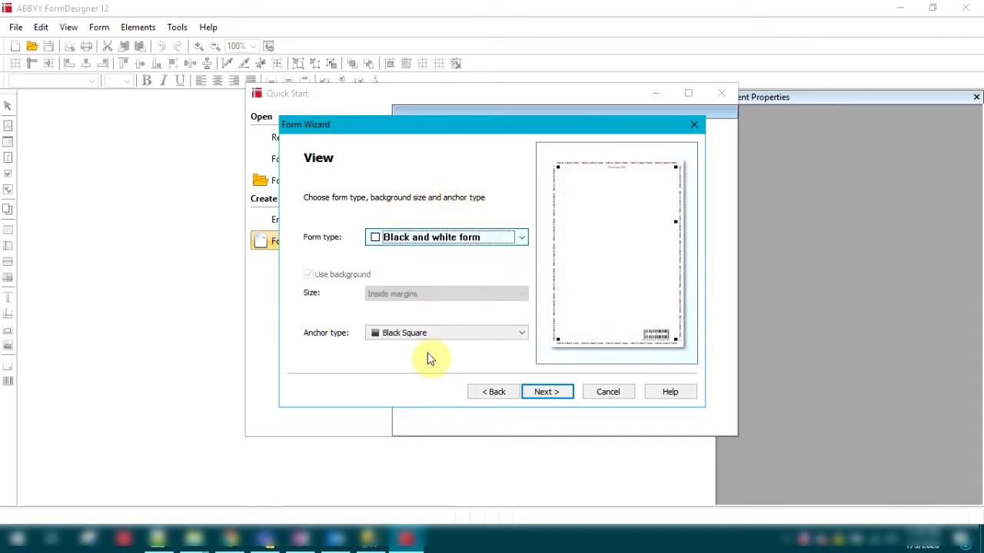
pyautogui.click(548, 395)
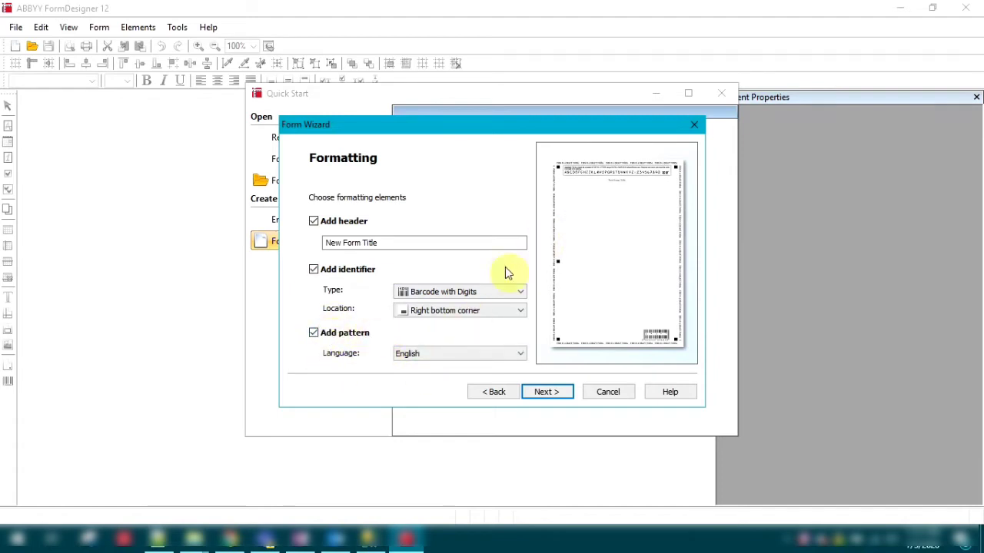
# Include the English pattern in the form's formatting, together with the header and the barcode identifier.
pyautogui.click(341, 339)
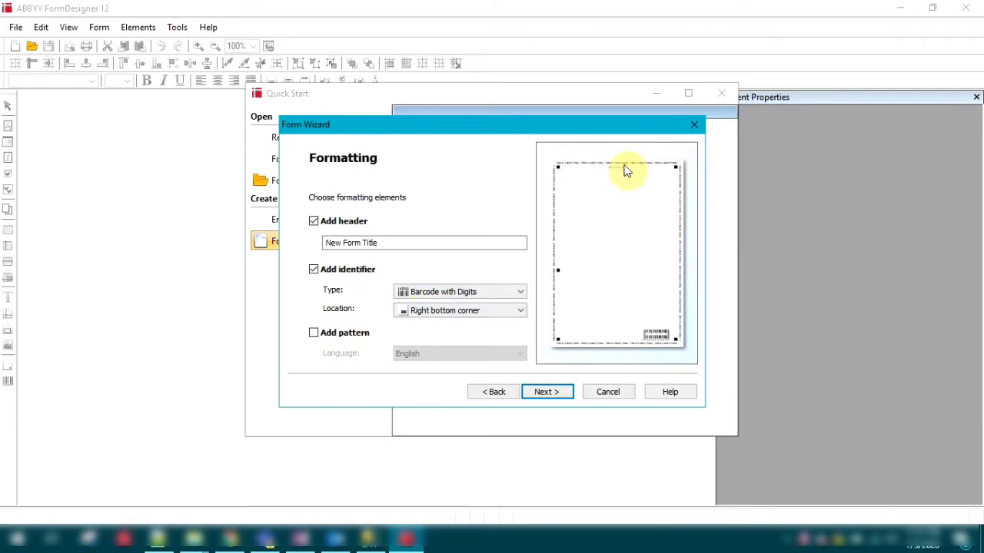
pyautogui.click(339, 332)
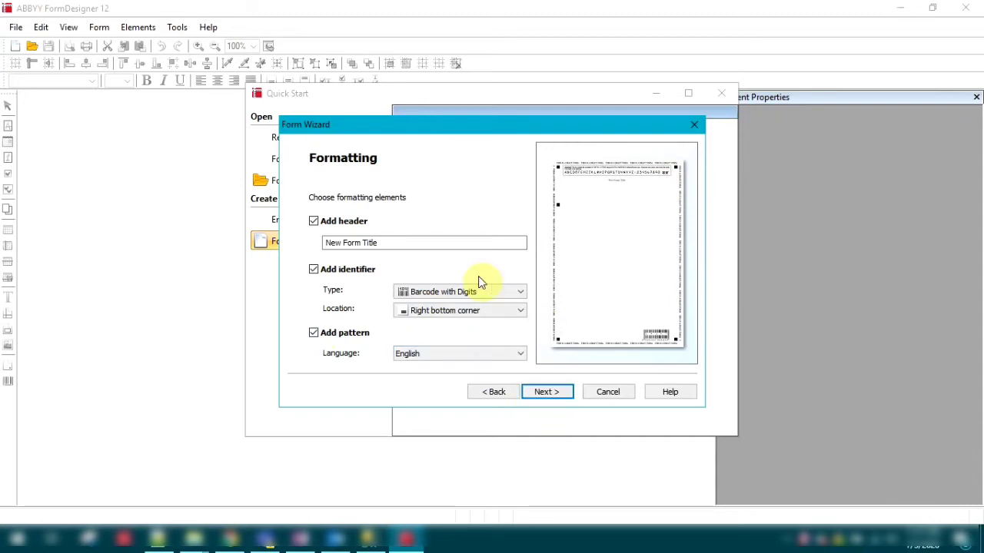
pyautogui.click(556, 395)
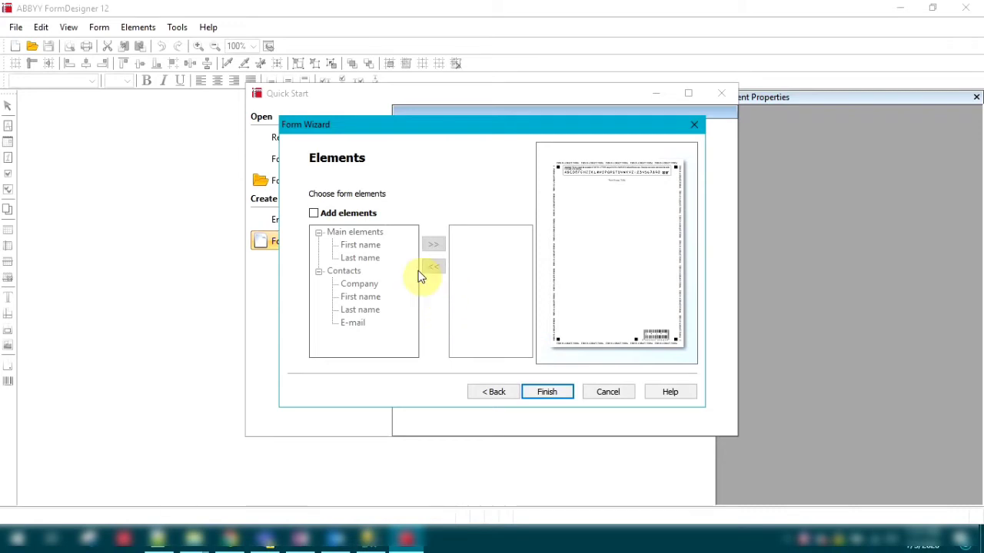
# Add the First name, Company and E-mail elements to the form and finish the wizard.
pyautogui.click(315, 214)
pyautogui.click(363, 246)
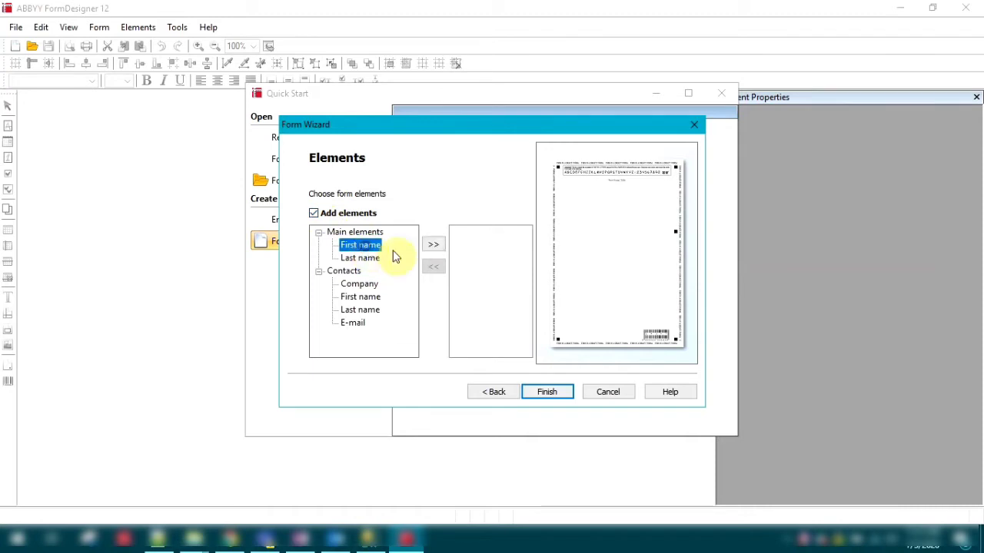
pyautogui.click(433, 244)
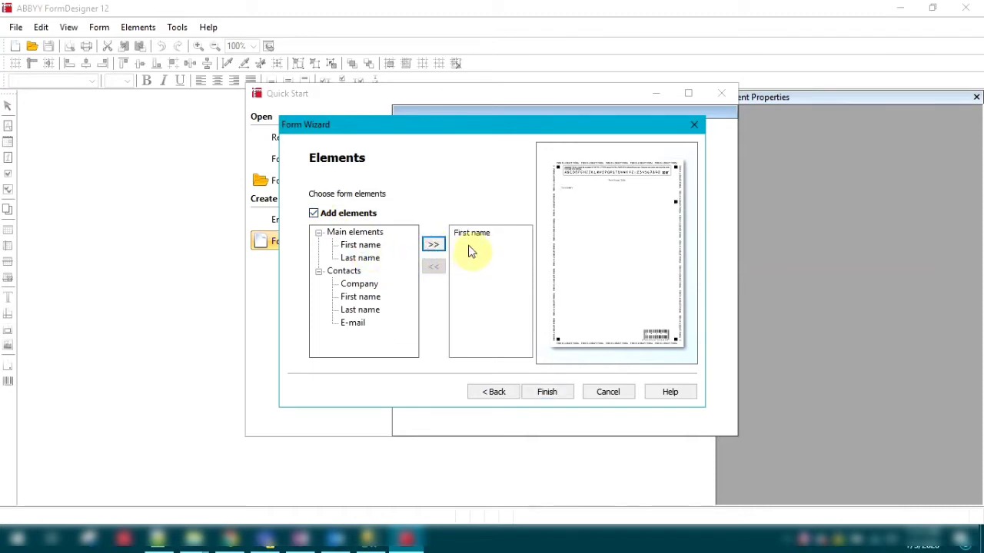
pyautogui.click(372, 284)
pyautogui.click(434, 245)
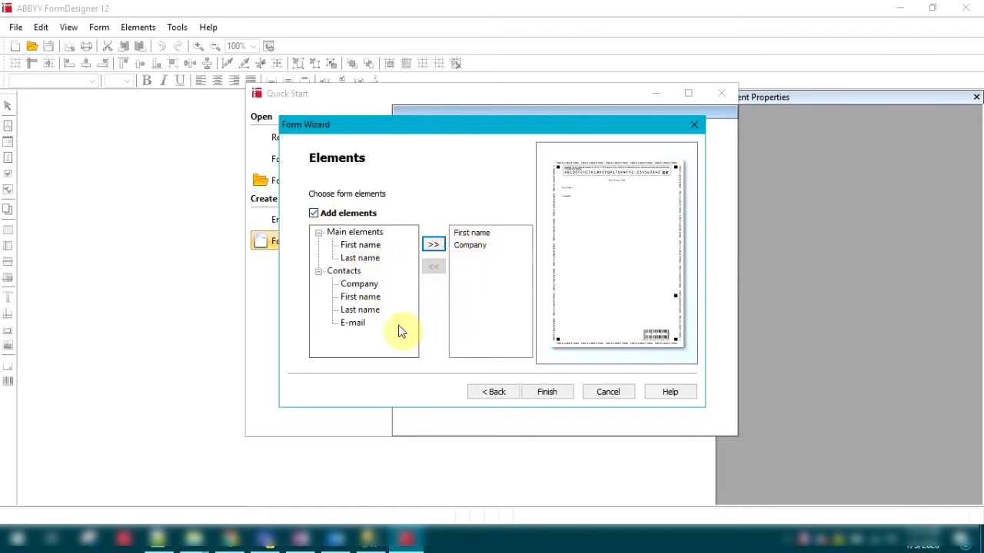
pyautogui.click(355, 323)
pyautogui.click(434, 244)
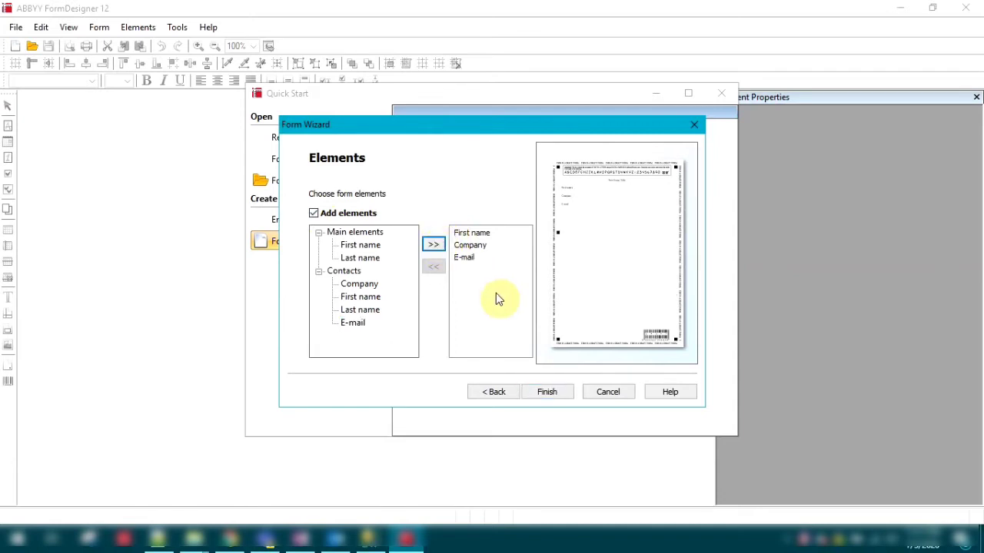
pyautogui.click(549, 393)
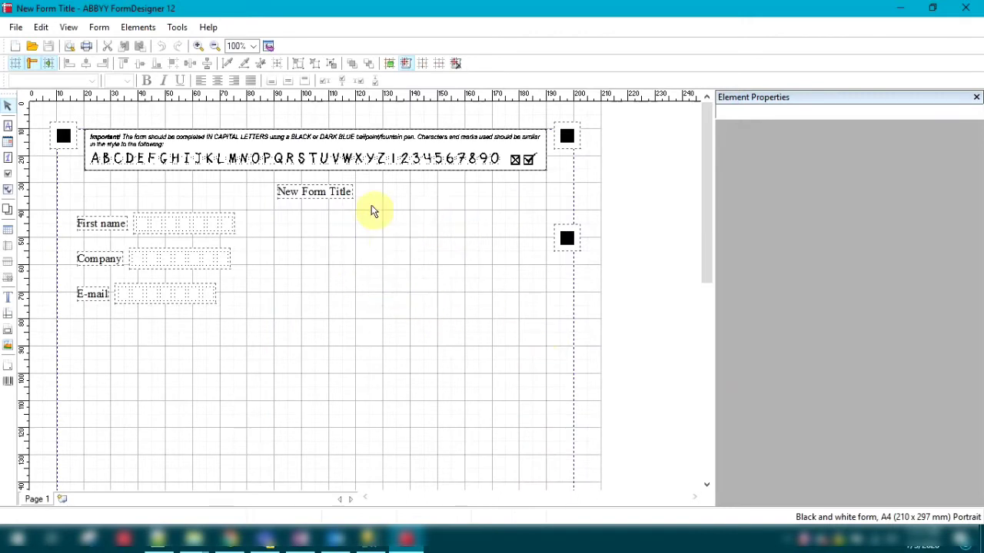
# Add an entry field in line with First name, at 107 mm left and 41 mm top, and widen it to 11 cells.
pyautogui.scroll(-10, 439, 318)
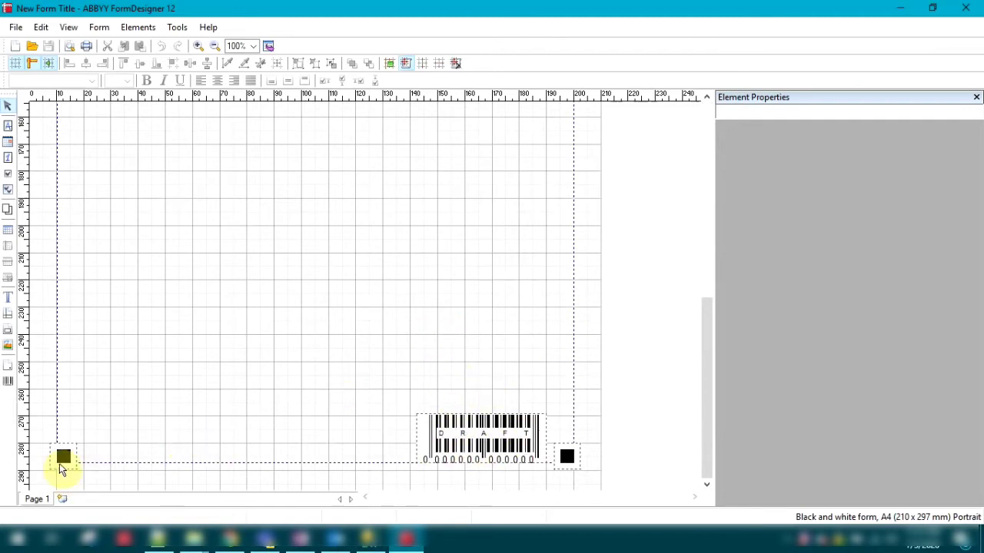
pyautogui.scroll(10, 556, 386)
pyautogui.scroll(1, 551, 371)
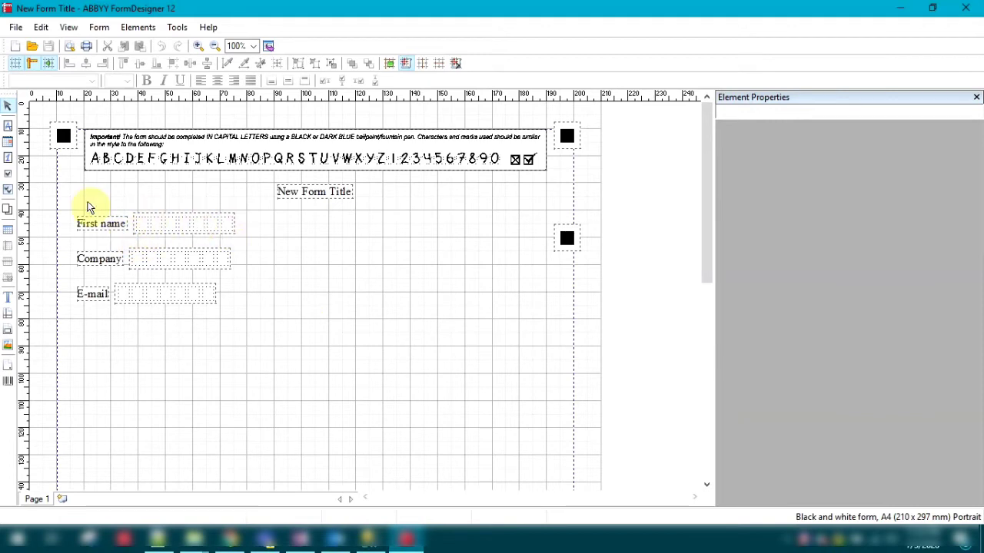
pyautogui.click(8, 126)
pyautogui.click(282, 222)
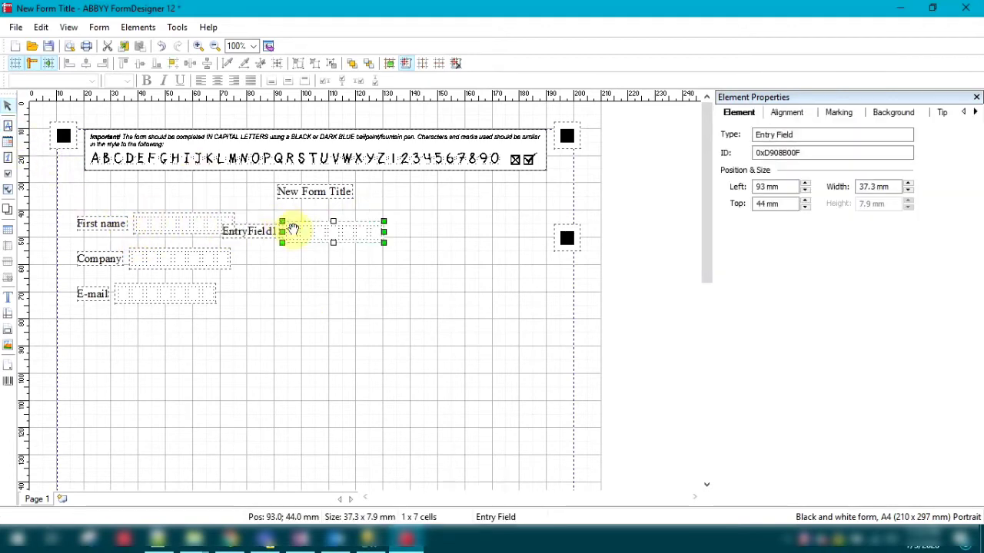
pyautogui.moveTo(317, 228); pyautogui.dragTo(431, 224)
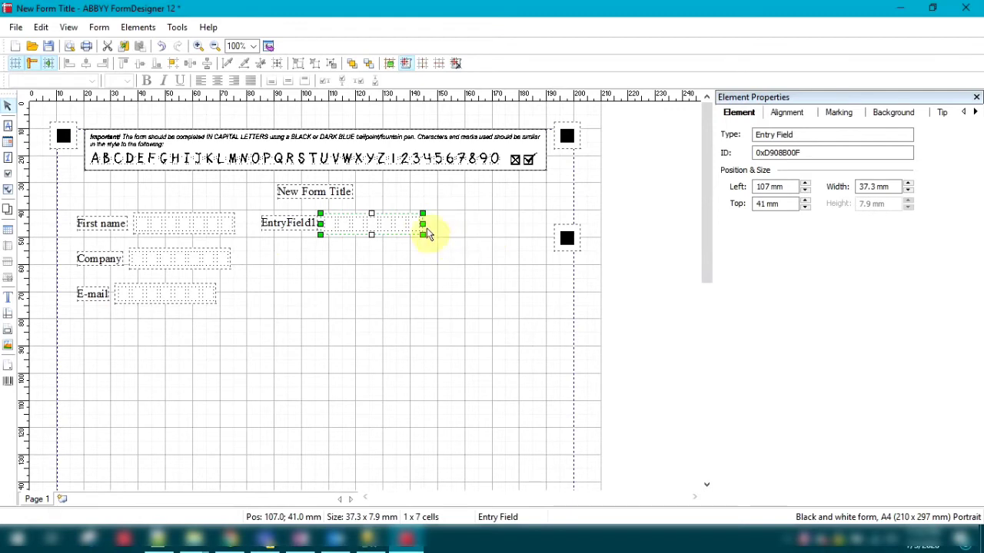
pyautogui.moveTo(422, 223); pyautogui.dragTo(496, 222)
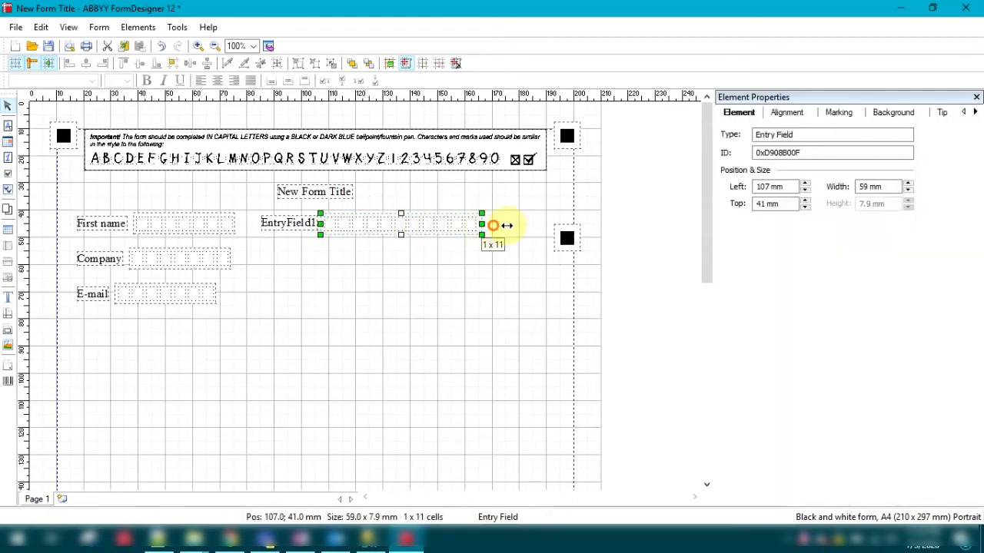
pyautogui.click(508, 224)
# Change the new entry field's label text to "Last Name".
pyautogui.click(296, 223)
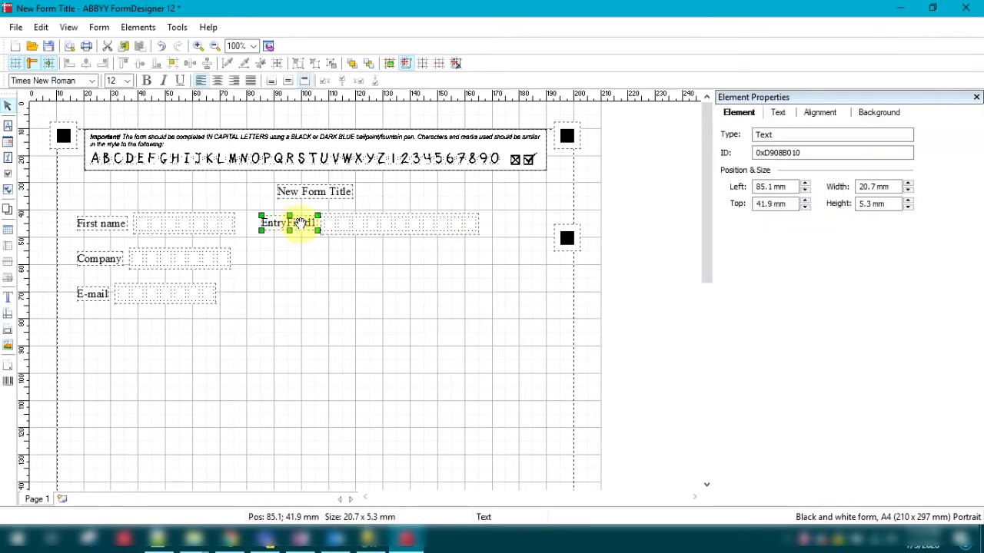
pyautogui.click(299, 223)
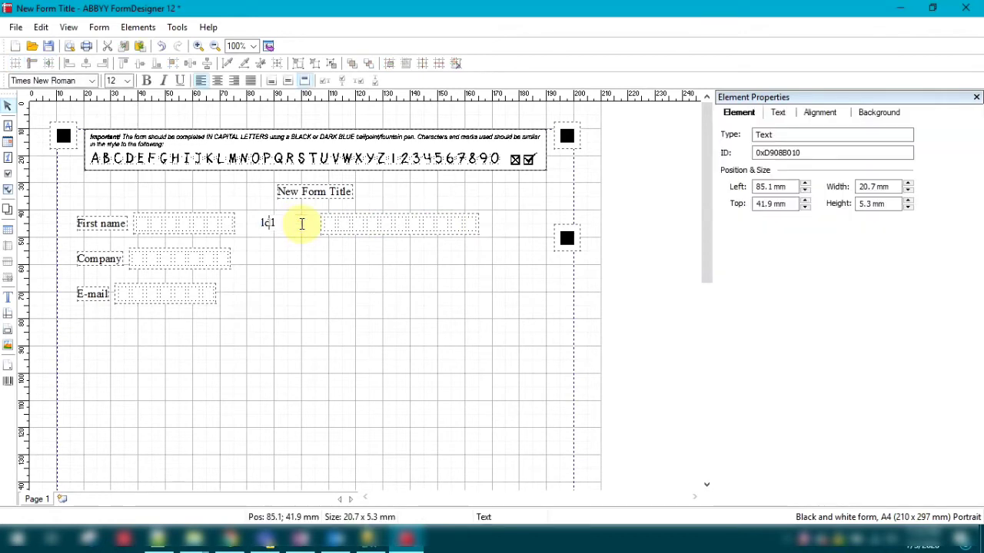
pyautogui.write('Last ')
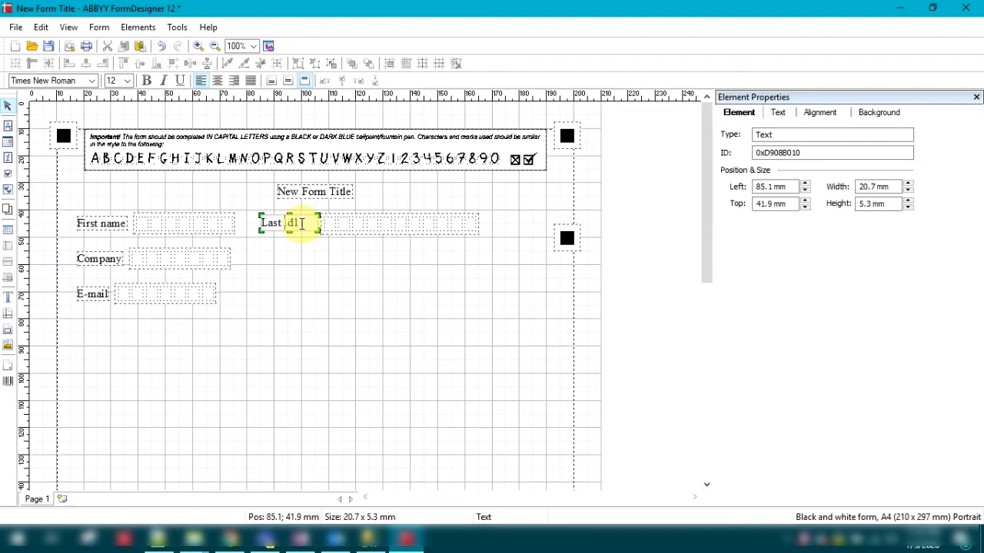
pyautogui.write('Name')
pyautogui.click(380, 274)
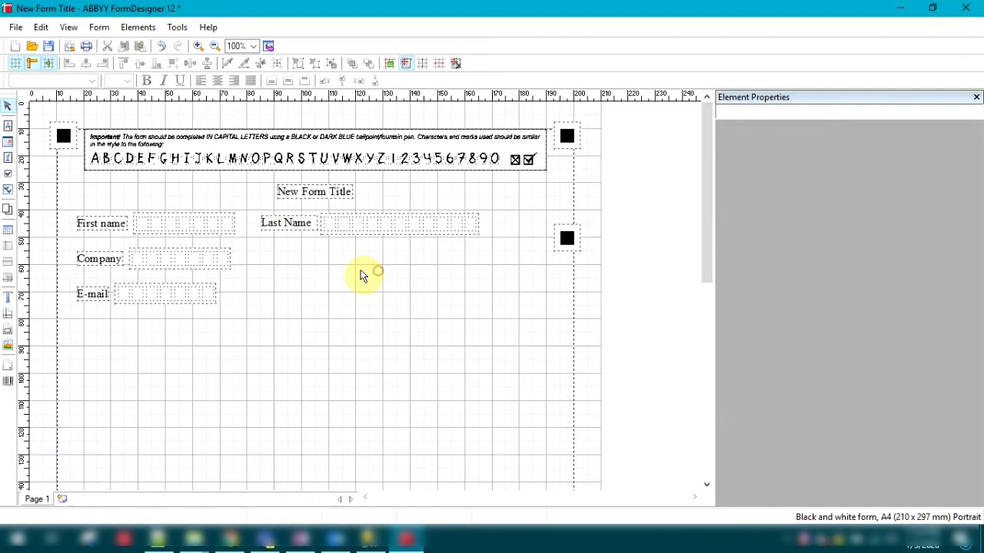
# Add a date field below Last Name, at 110 mm left and 58 mm top, and label it "Date".
pyautogui.click(8, 146)
pyautogui.click(281, 260)
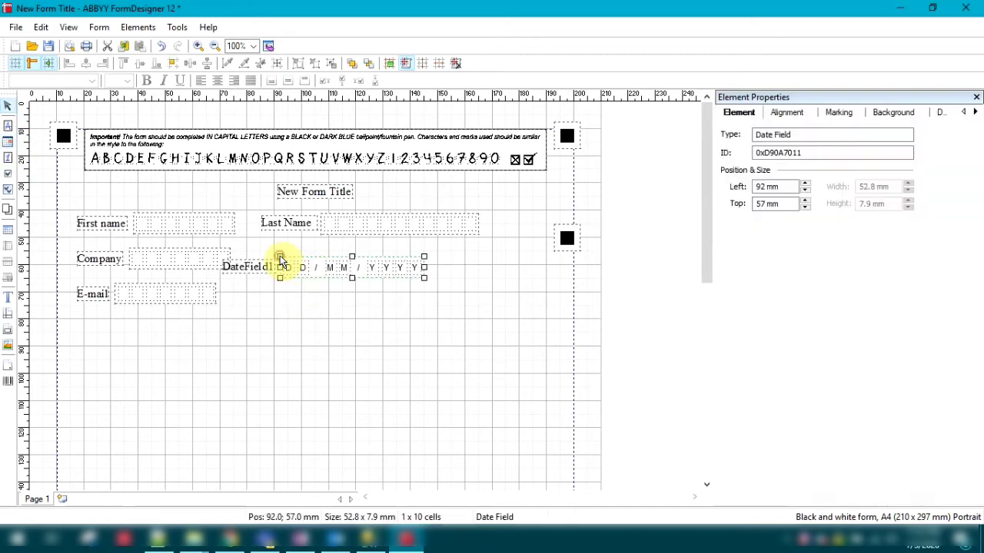
pyautogui.moveTo(315, 263); pyautogui.dragTo(366, 265)
pyautogui.click(299, 272)
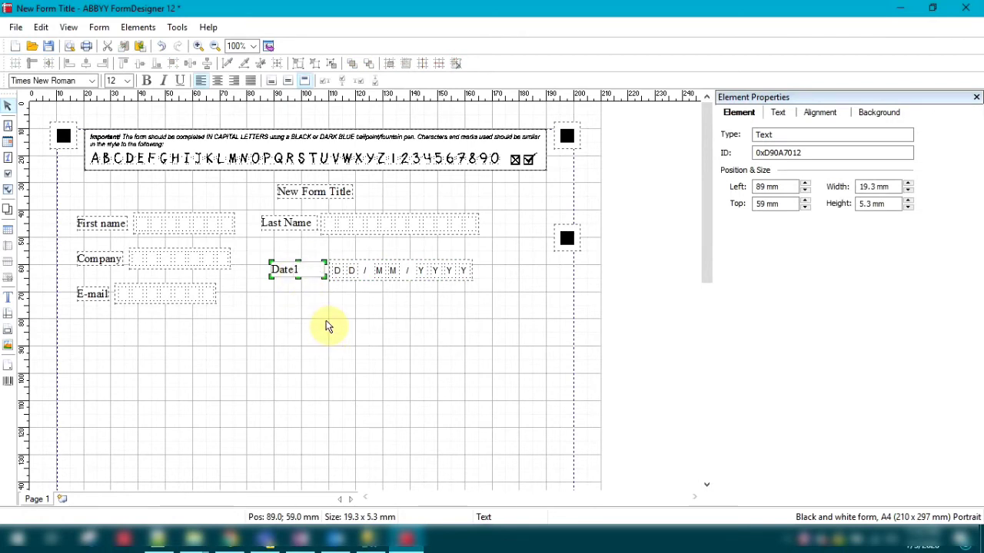
pyautogui.click(367, 317)
# Set the date field's marking type to Letters in Frames.
pyautogui.click(384, 272)
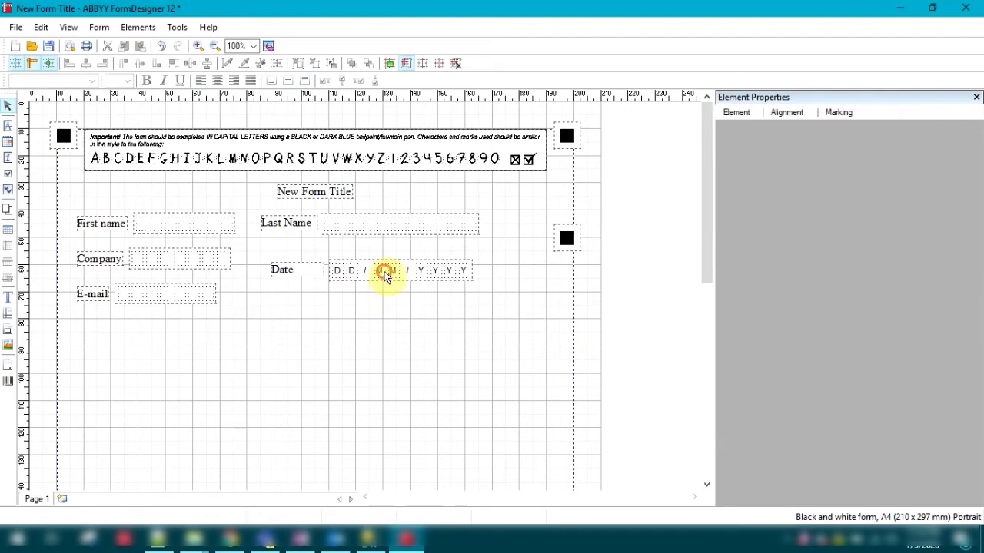
pyautogui.click(839, 116)
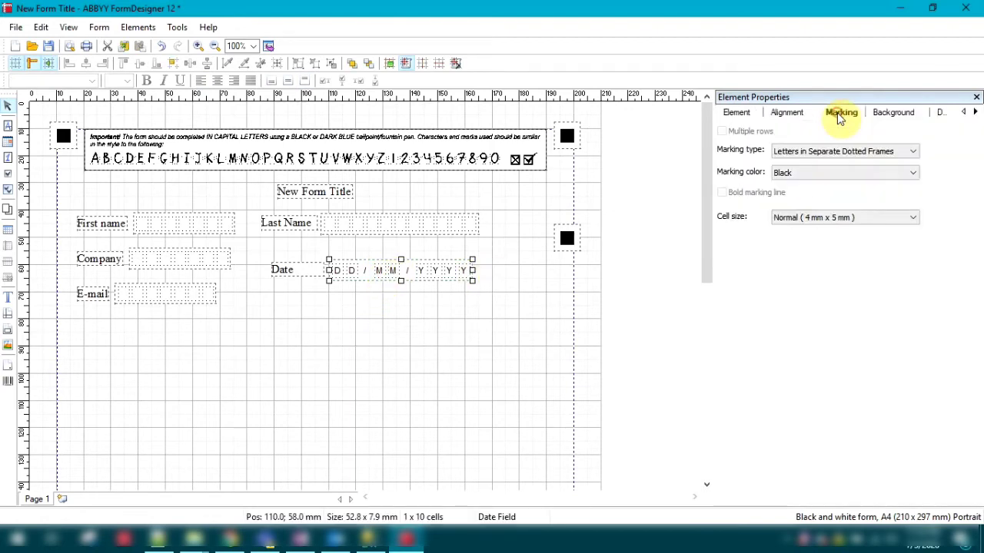
pyautogui.click(832, 152)
pyautogui.click(826, 185)
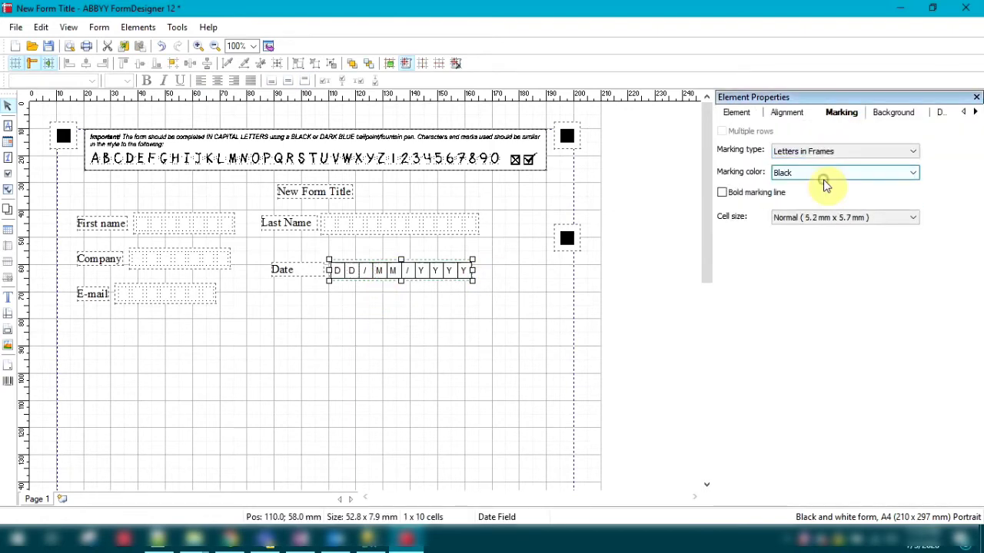
# Set the date field's date format to YYYY/MM/DD.
pyautogui.click(938, 114)
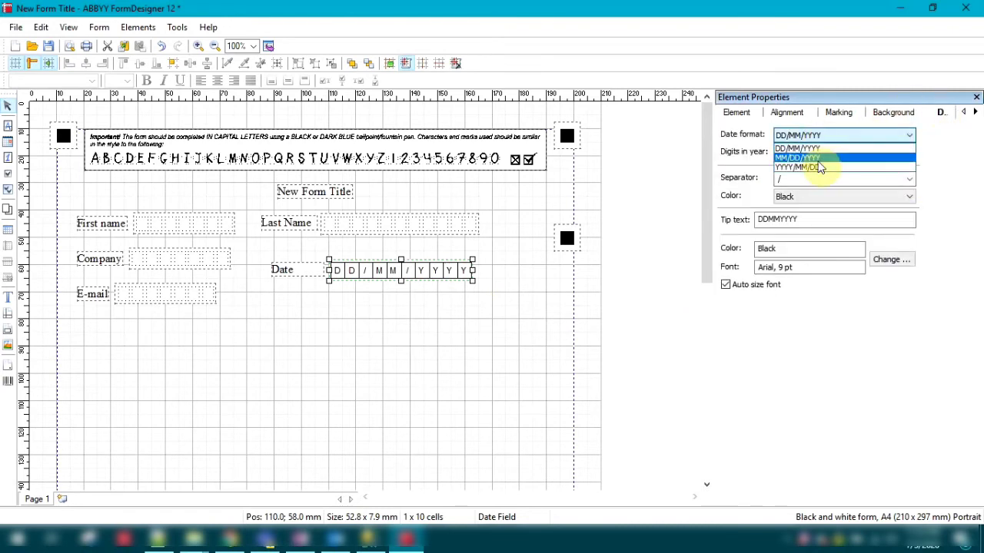
pyautogui.click(819, 167)
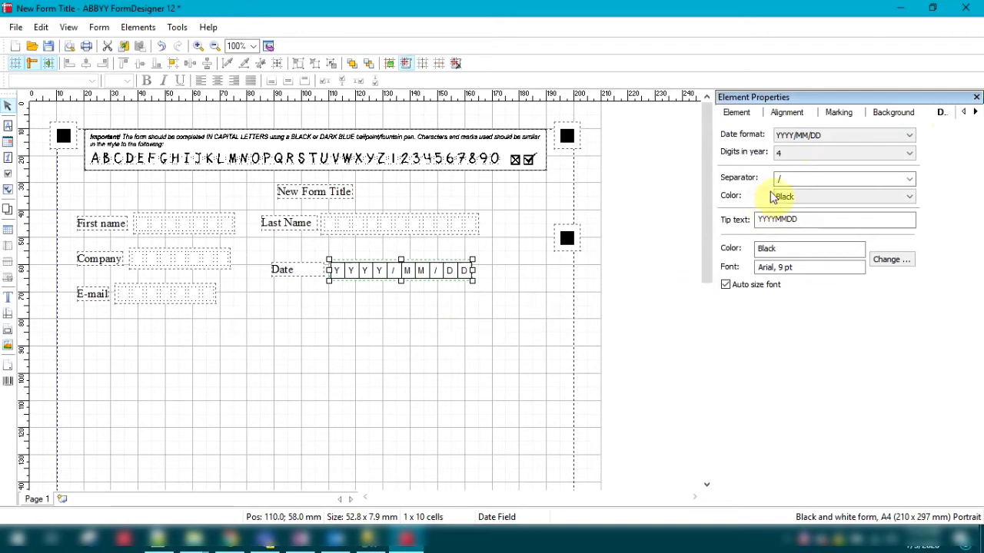
pyautogui.click(467, 364)
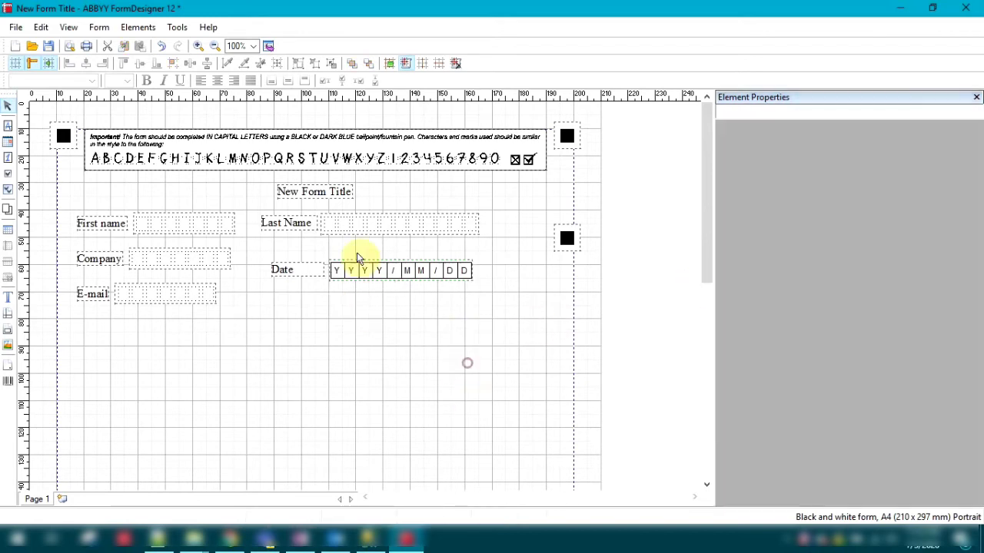
# Set the Last Name entry field's marking type to Letters in Frames.
pyautogui.click(376, 231)
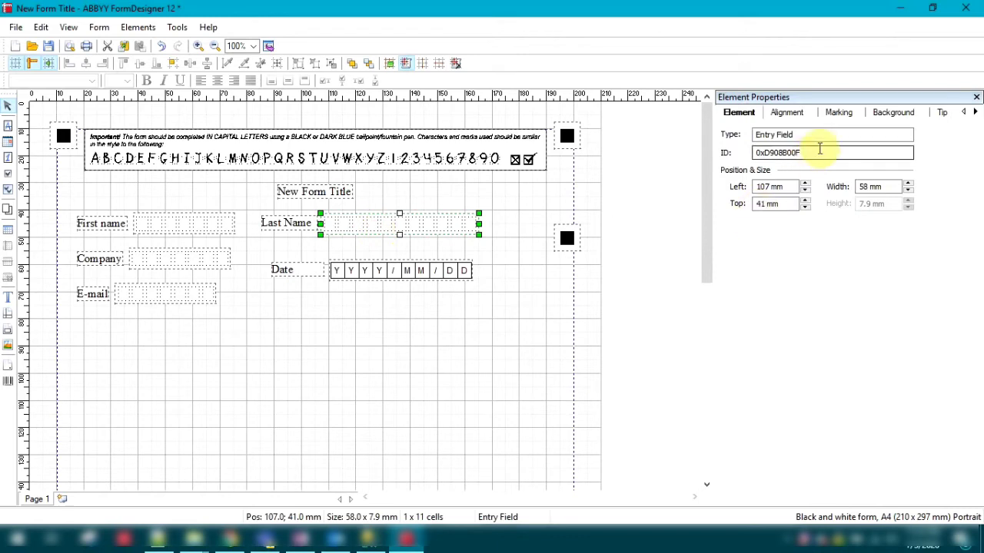
pyautogui.click(840, 114)
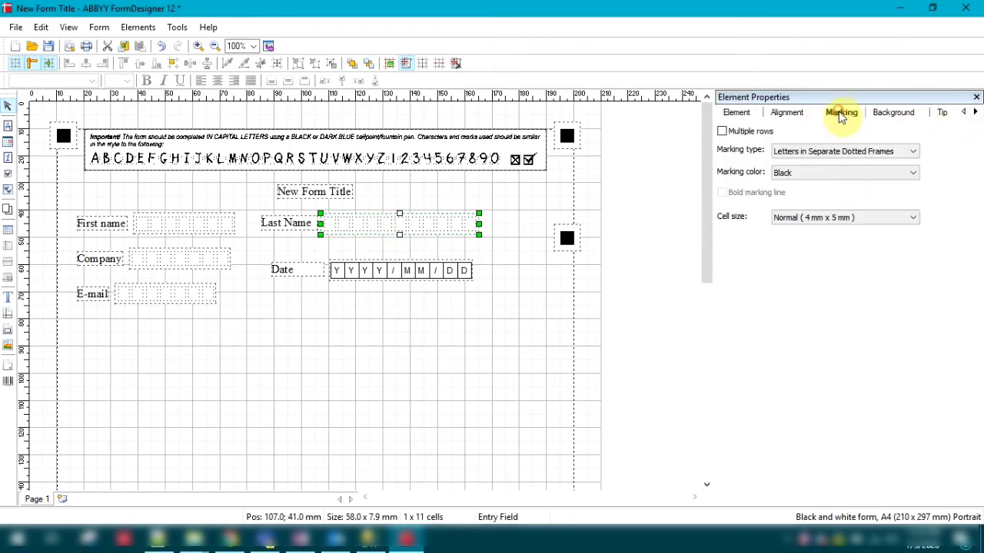
pyautogui.click(821, 151)
pyautogui.click(819, 185)
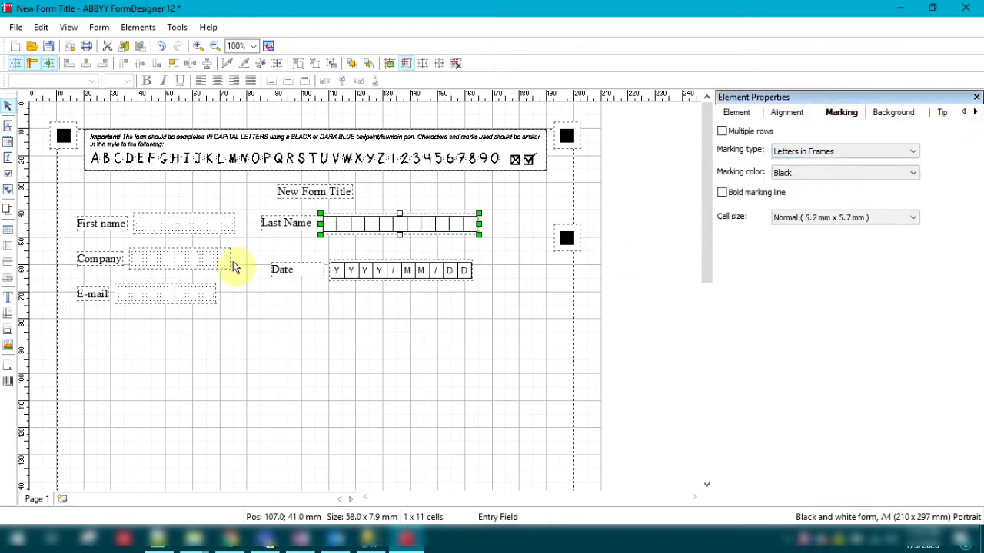
# Set the marking type of the First name and Company entry fields to Letters in Frames.
pyautogui.click(193, 224)
pyautogui.click(834, 151)
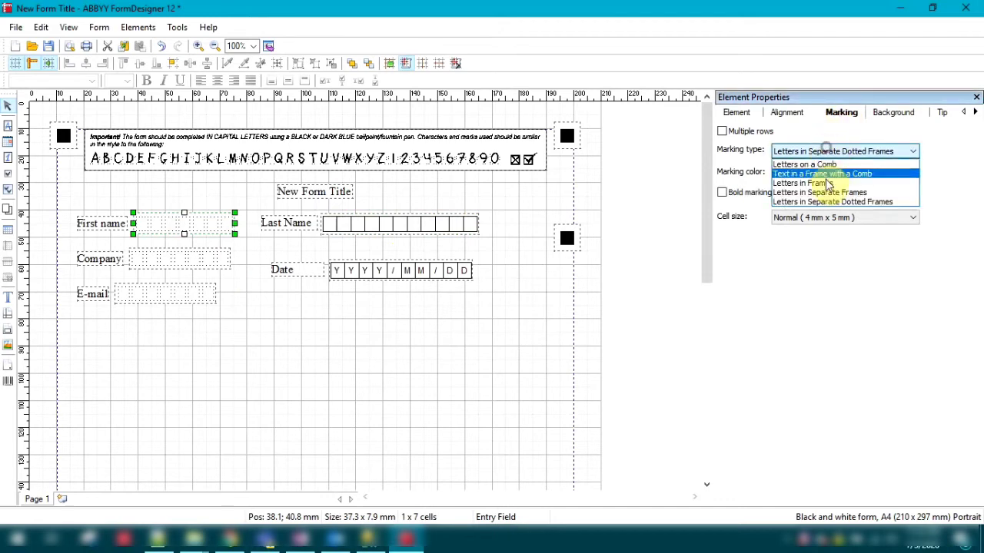
pyautogui.click(830, 181)
pyautogui.click(202, 257)
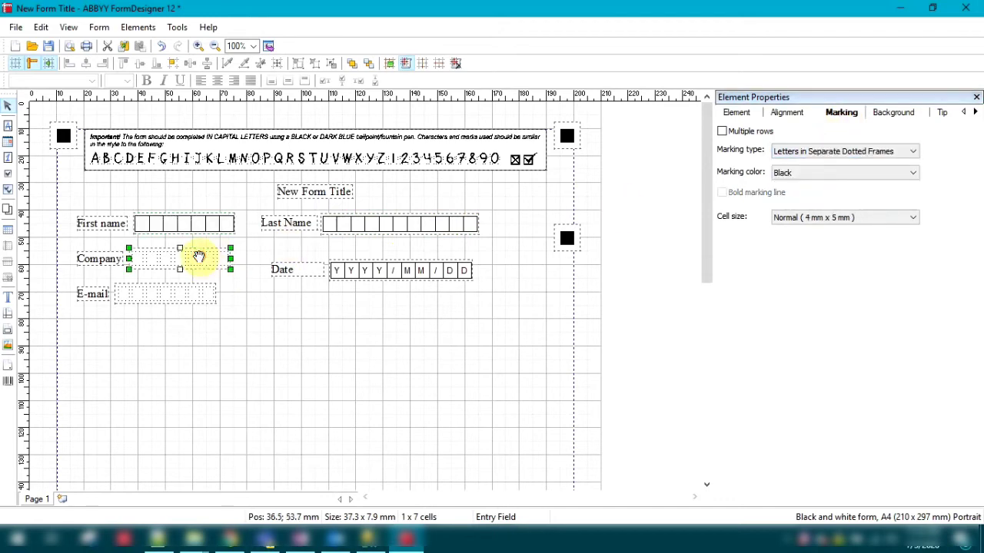
pyautogui.click(799, 150)
pyautogui.click(818, 183)
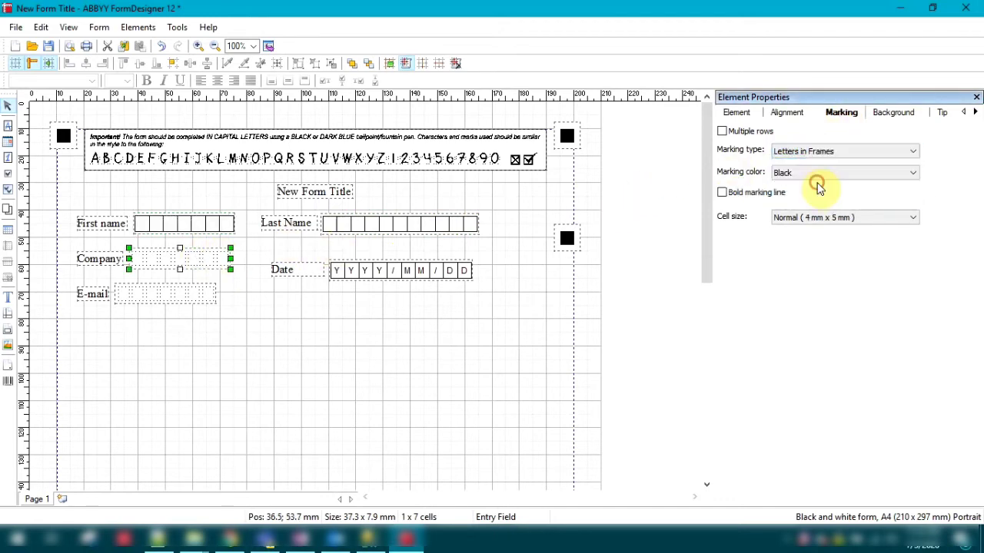
pyautogui.click(224, 319)
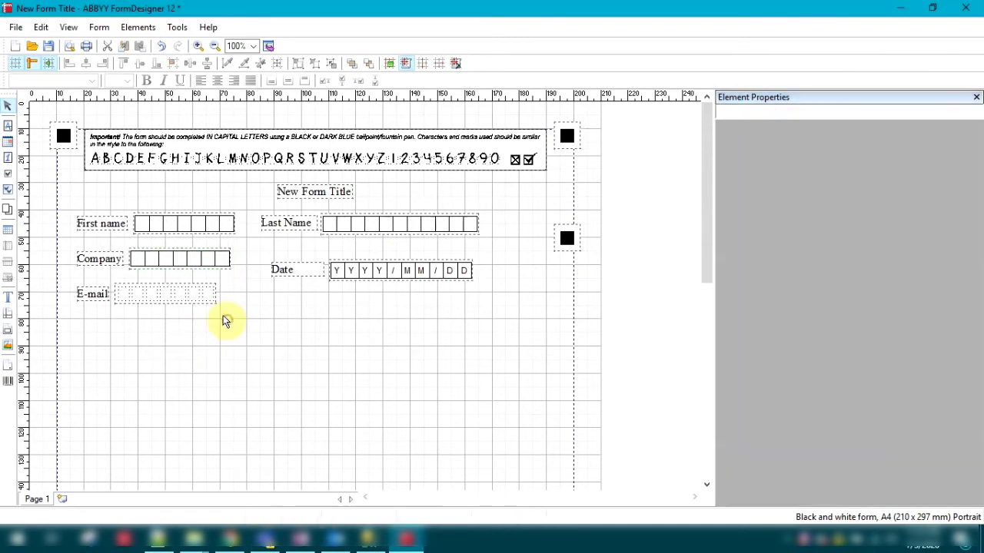
# Widen the E-mail entry field so its right edge reaches about 146 mm on the horizontal ruler.
pyautogui.click(182, 293)
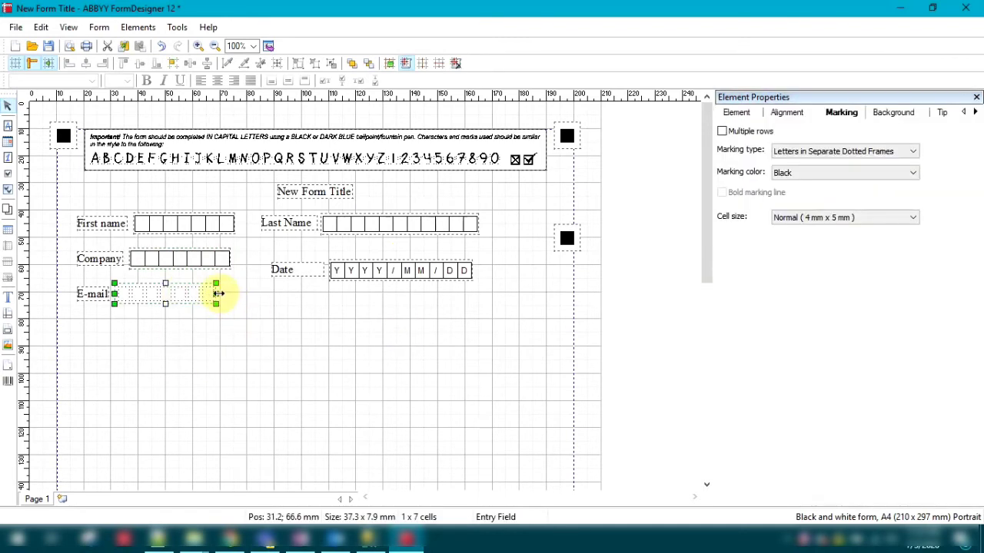
pyautogui.moveTo(217, 293); pyautogui.dragTo(433, 310)
pyautogui.click(239, 352)
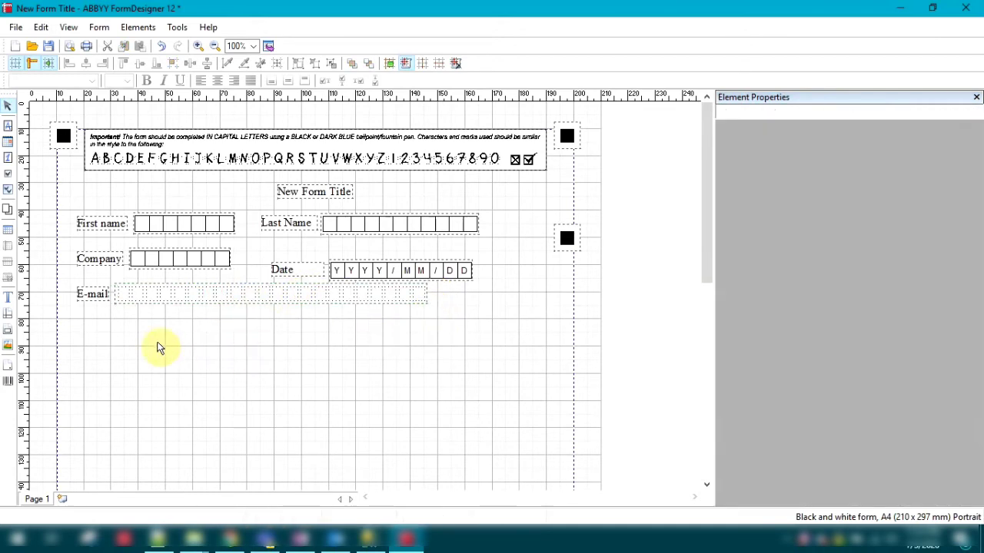
# Below E-mail, add a checkmark field at 24 mm left and 81 mm top and a numeric field at 85 mm left and 81 mm top.
pyautogui.click(8, 175)
pyautogui.click(93, 329)
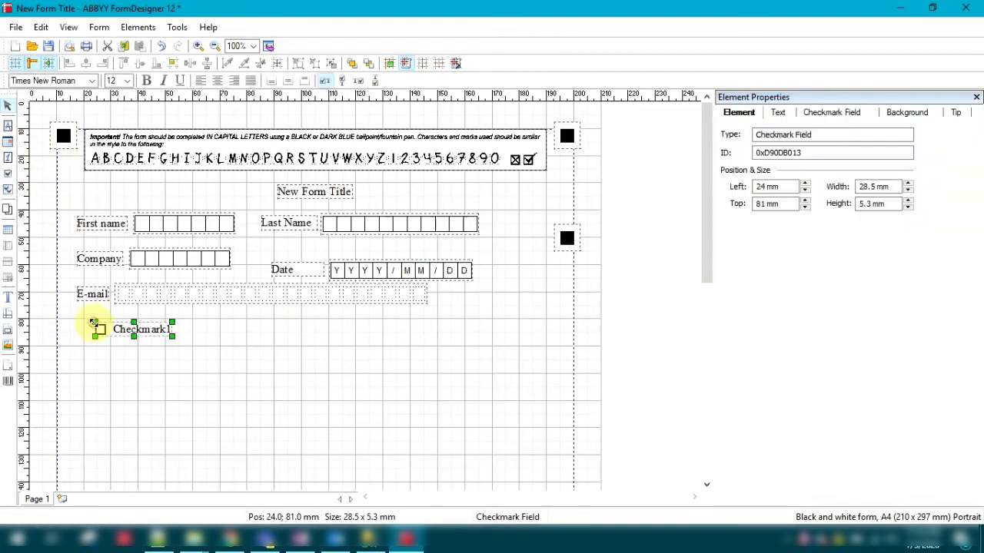
pyautogui.click(10, 162)
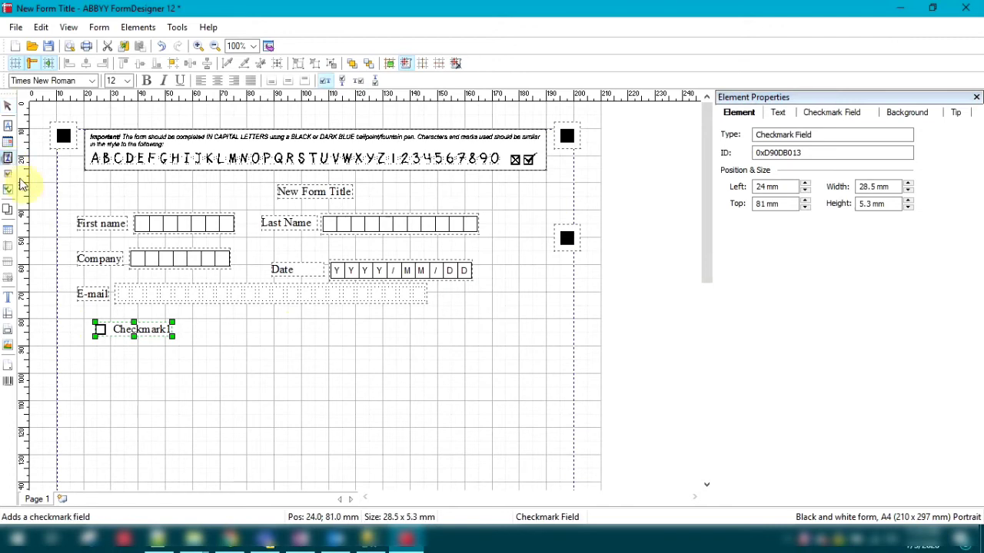
pyautogui.click(261, 331)
# Change the numeric field's label text to "Phone Number".
pyautogui.click(219, 331)
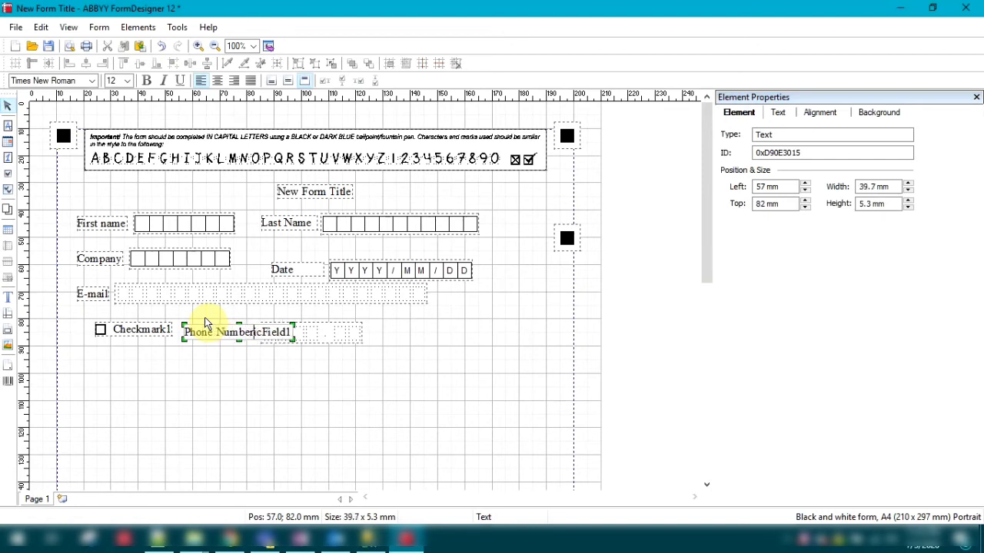
pyautogui.press('Delete')
pyautogui.press('Delete')
pyautogui.press('Delete')
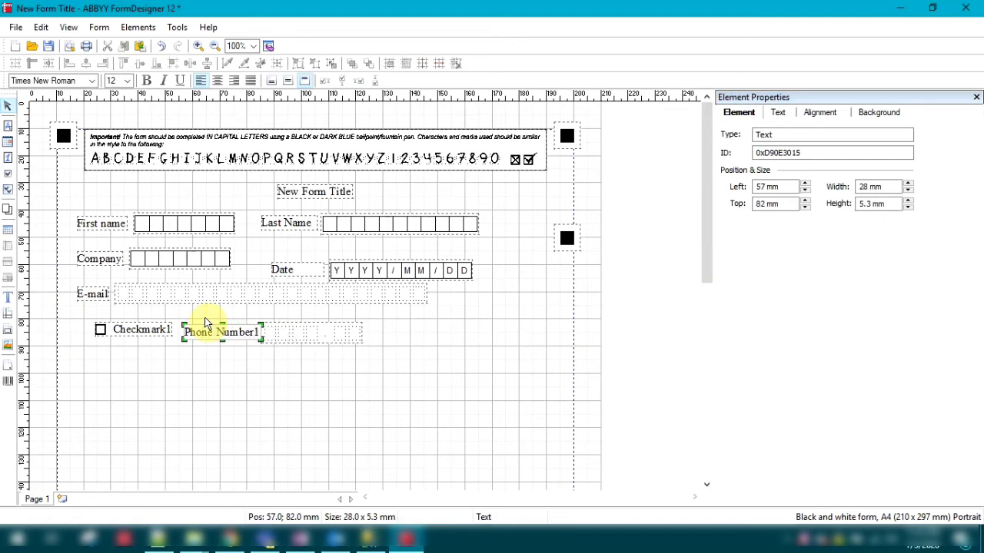
pyautogui.click(311, 335)
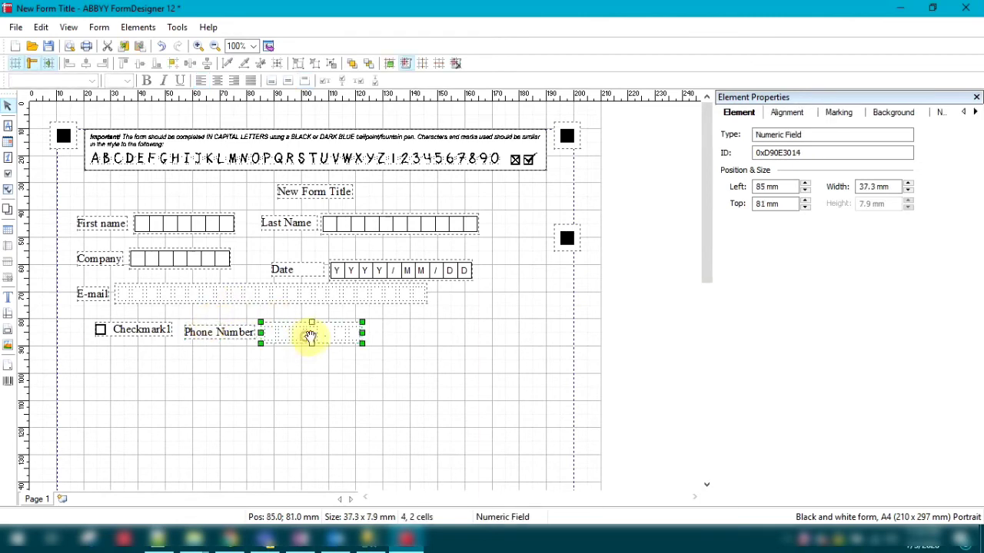
# Widen the Phone Number numeric field to about 84 mm, giving 13 integer and 2 decimal cells.
pyautogui.rightClick(460, 332)
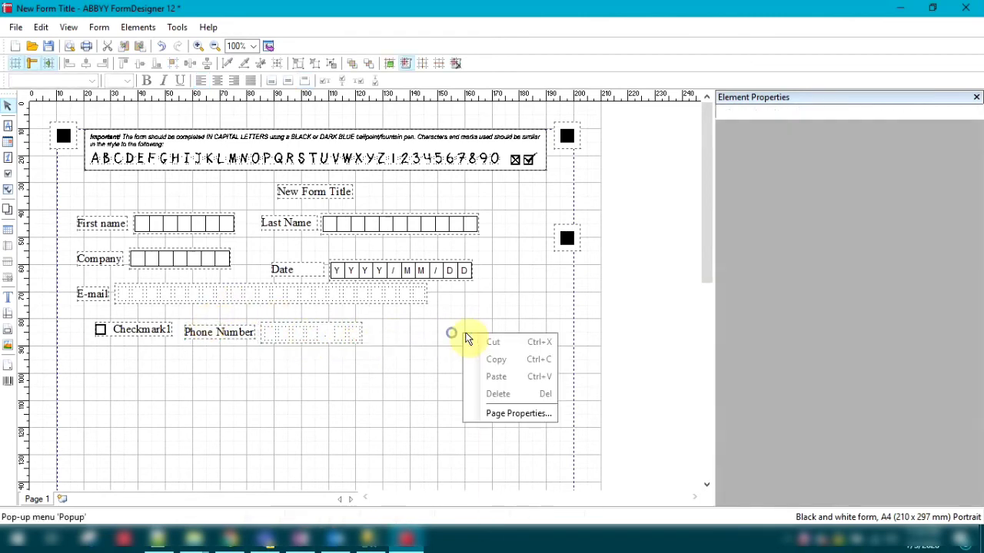
pyautogui.click(341, 331)
pyautogui.moveTo(363, 332); pyautogui.dragTo(391, 335)
pyautogui.moveTo(421, 339); pyautogui.dragTo(466, 340)
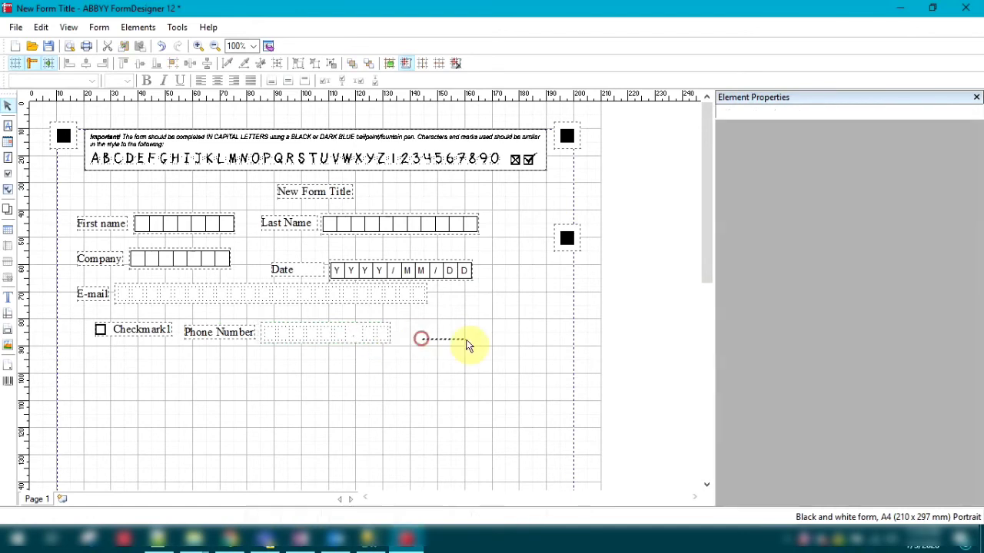
pyautogui.click(358, 326)
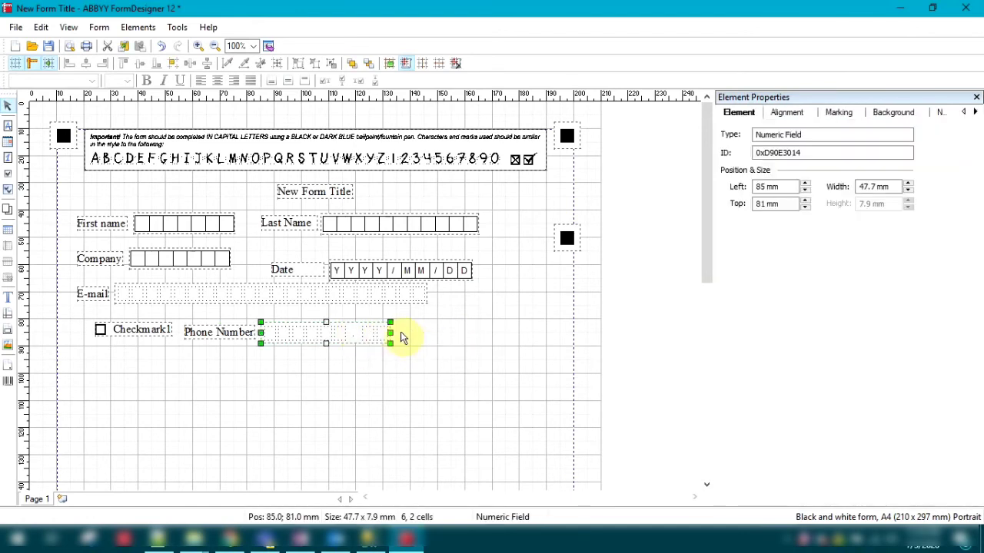
pyautogui.moveTo(389, 333); pyautogui.dragTo(458, 332)
pyautogui.rightClick(459, 333)
pyautogui.click(411, 380)
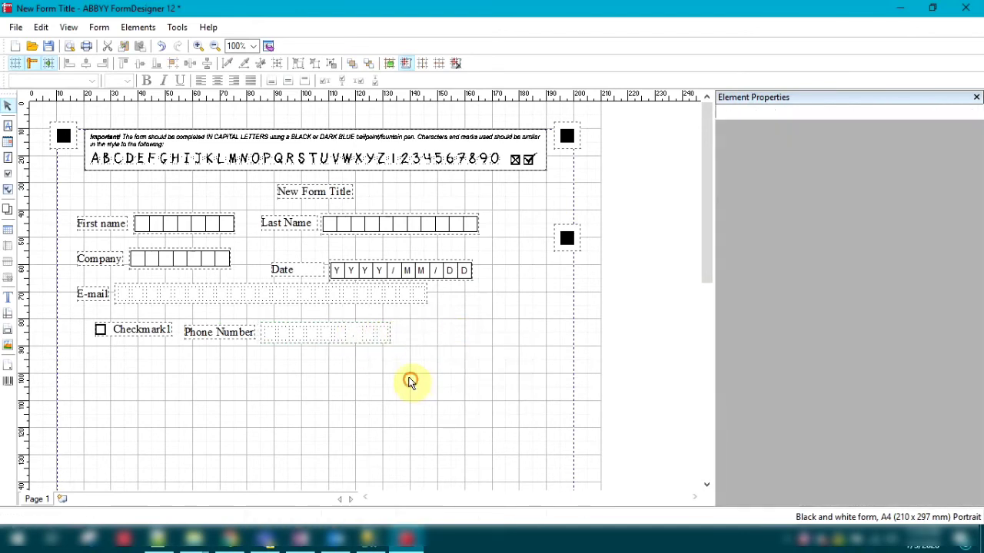
pyautogui.click(336, 326)
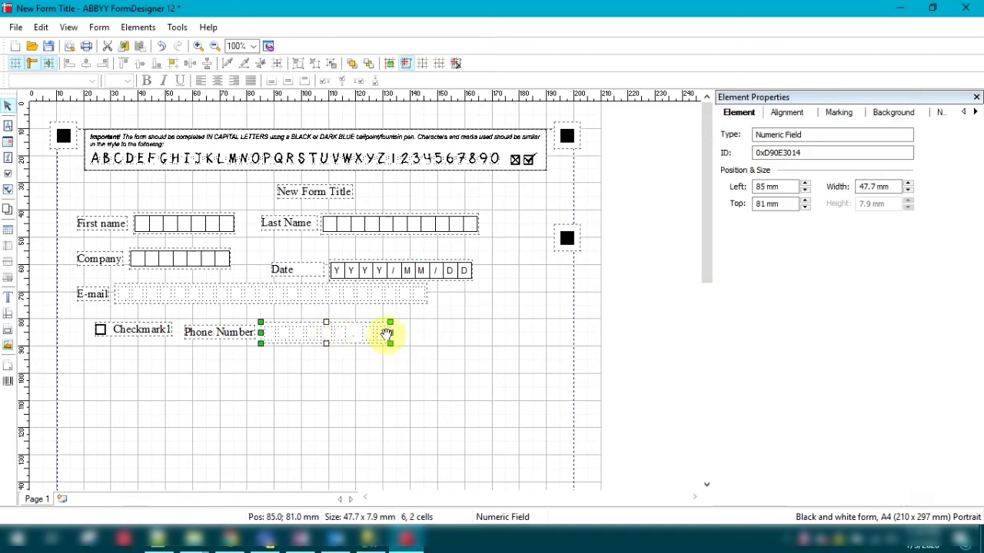
pyautogui.moveTo(390, 333); pyautogui.dragTo(498, 344)
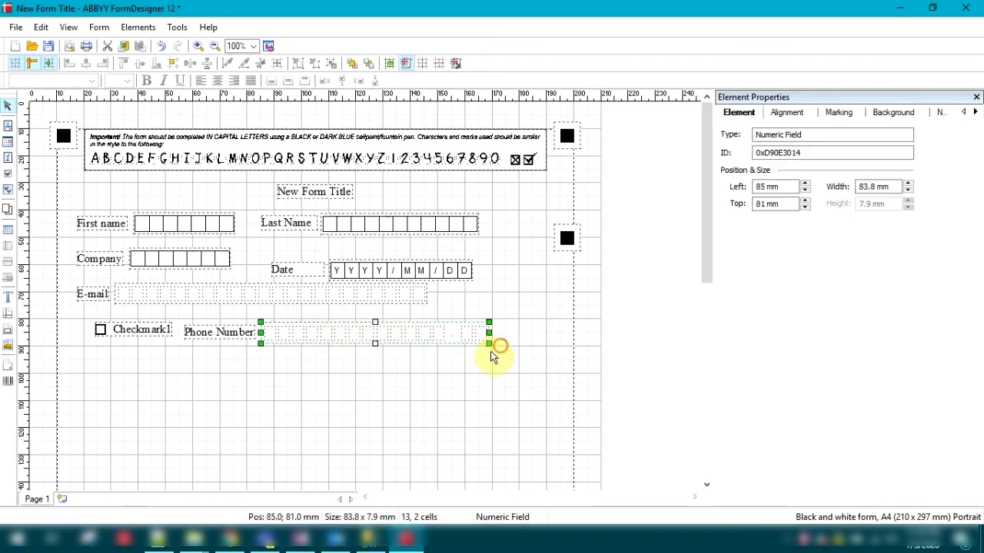
pyautogui.click(440, 380)
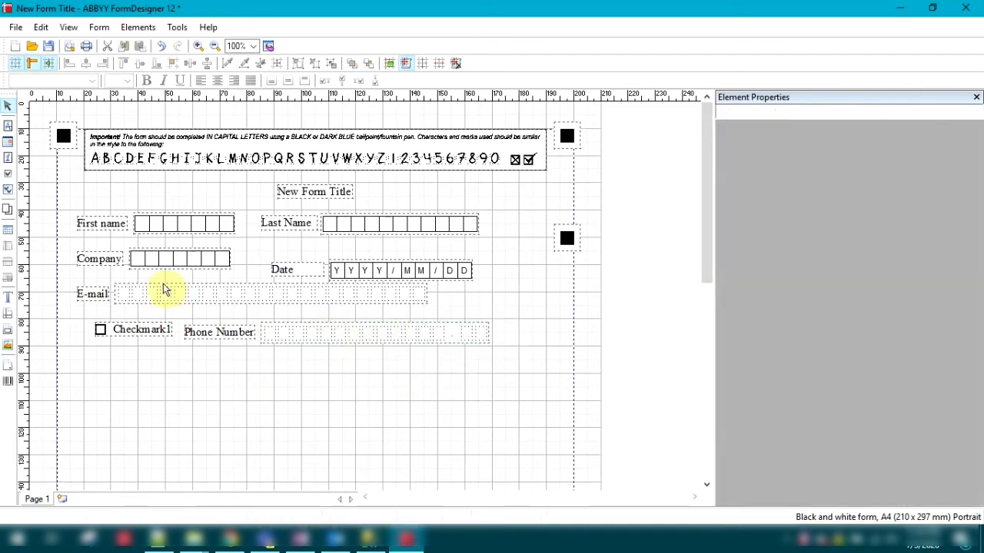
# Start a table below the checkmark field and name its two entry field columns "City" and "Address".
pyautogui.click(7, 231)
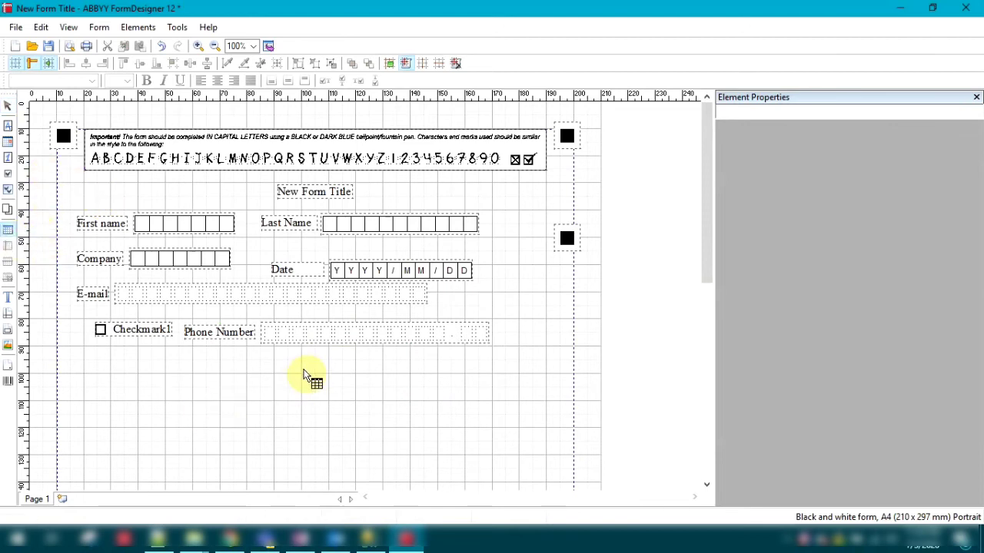
pyautogui.click(121, 386)
pyautogui.click(461, 232)
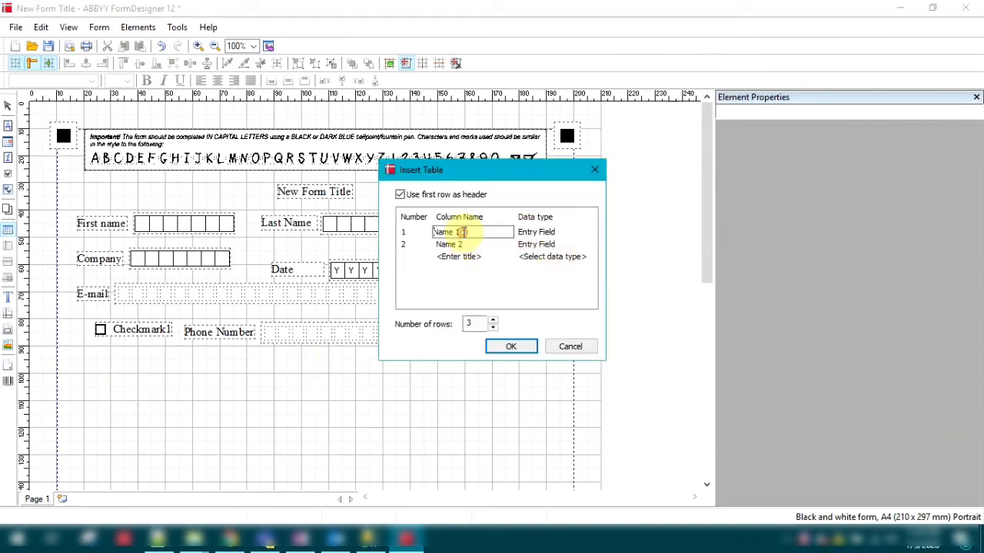
pyautogui.moveTo(459, 231); pyautogui.dragTo(428, 232)
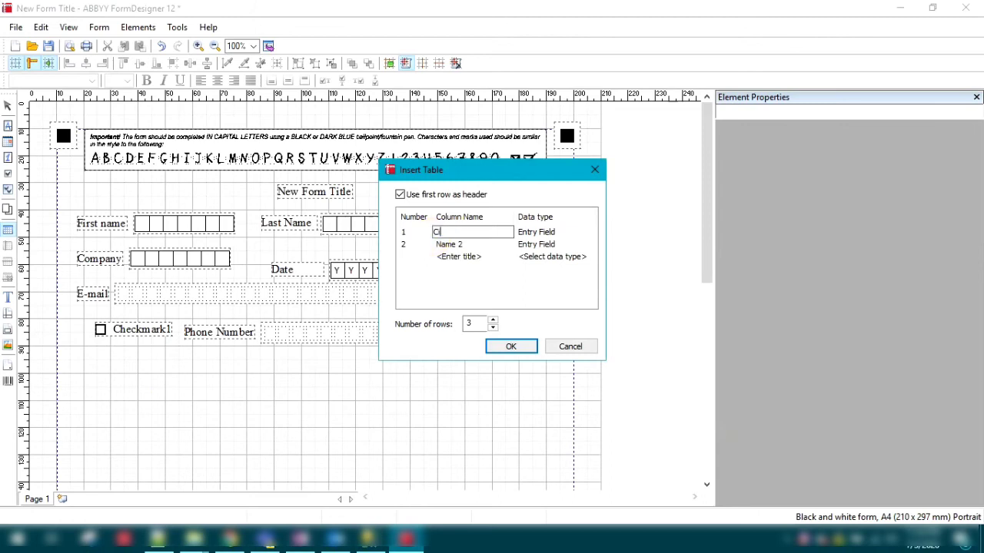
pyautogui.write('City')
pyautogui.click(475, 244)
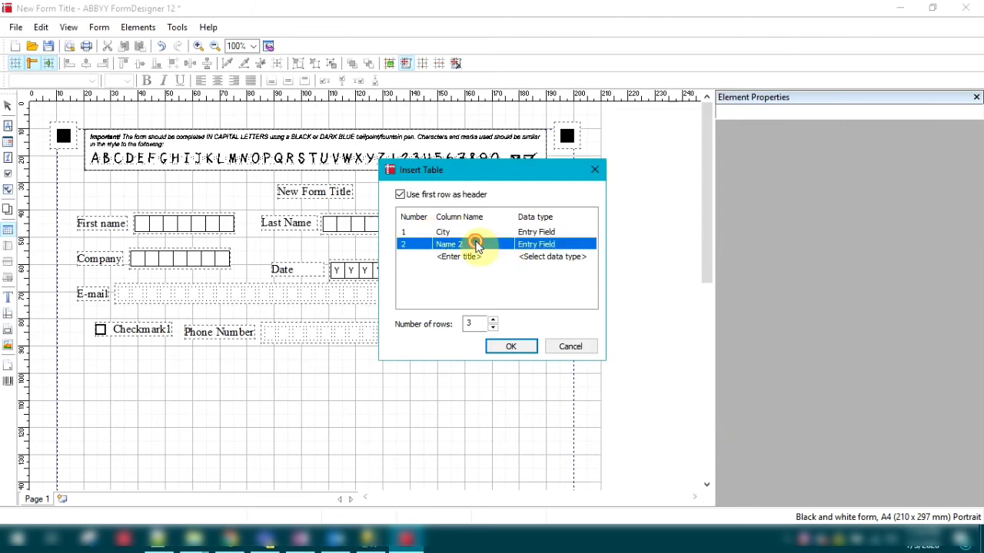
pyautogui.click(472, 244)
pyautogui.moveTo(471, 241); pyautogui.dragTo(432, 244)
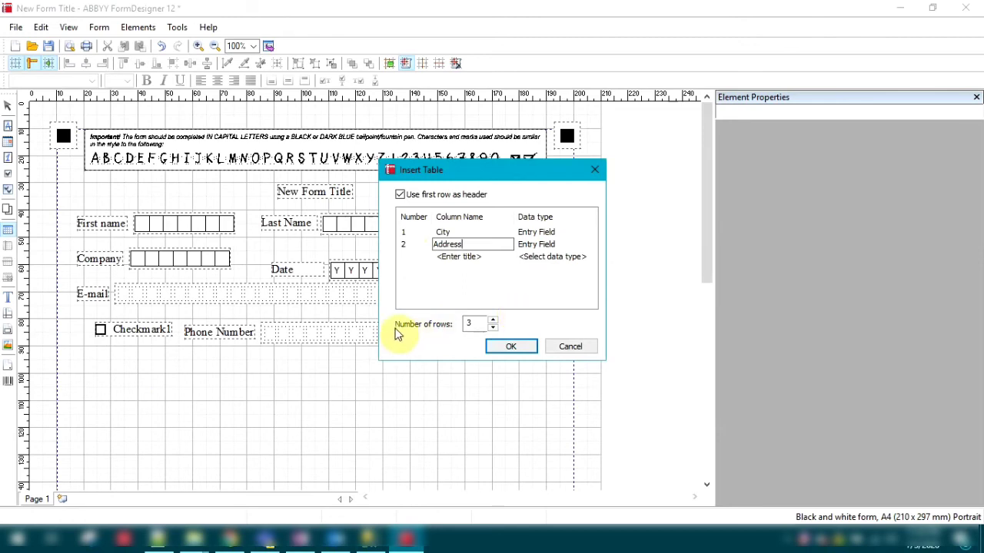
# Set the table's number of rows to 4 and insert it at 33 mm left and 104 mm top.
pyautogui.click(476, 324)
pyautogui.moveTo(477, 324); pyautogui.dragTo(436, 329)
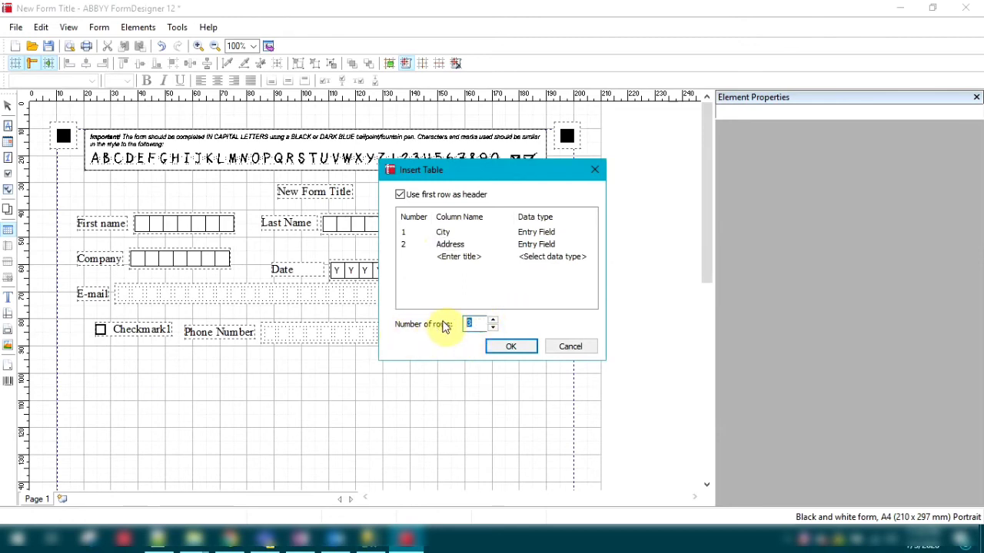
pyautogui.write('4')
pyautogui.click(513, 351)
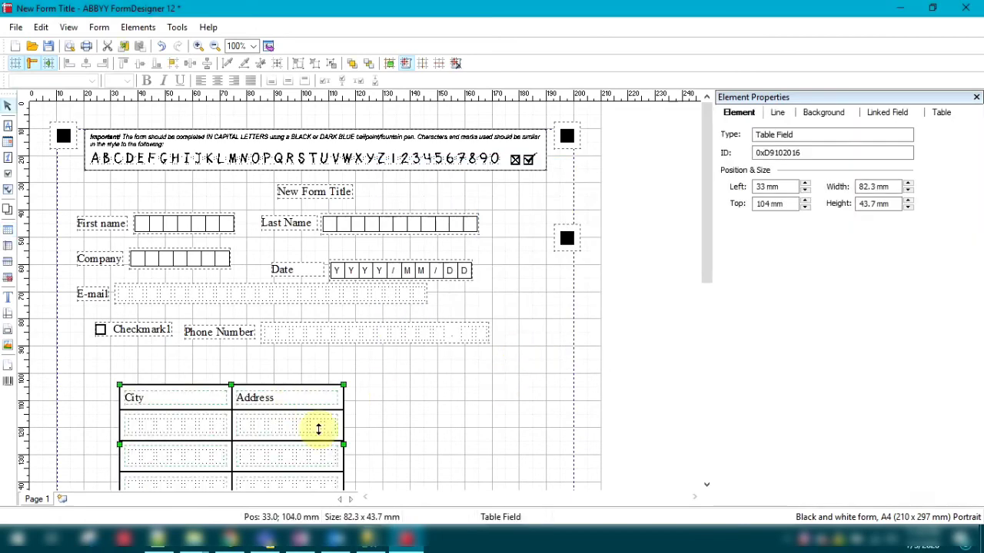
# Add a barcode identifier beside the table, at 144 mm left and 119 mm top.
pyautogui.scroll(-2, 450, 427)
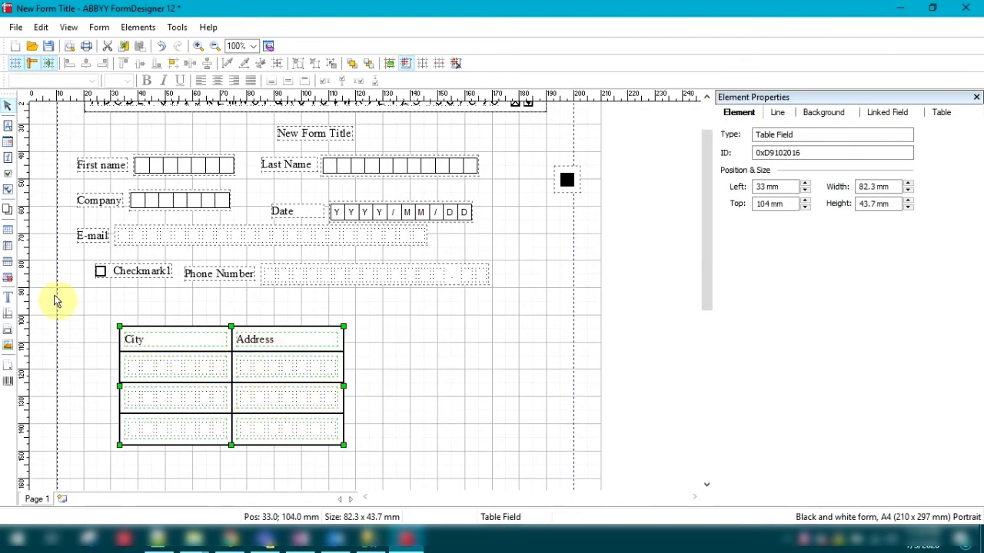
pyautogui.click(6, 382)
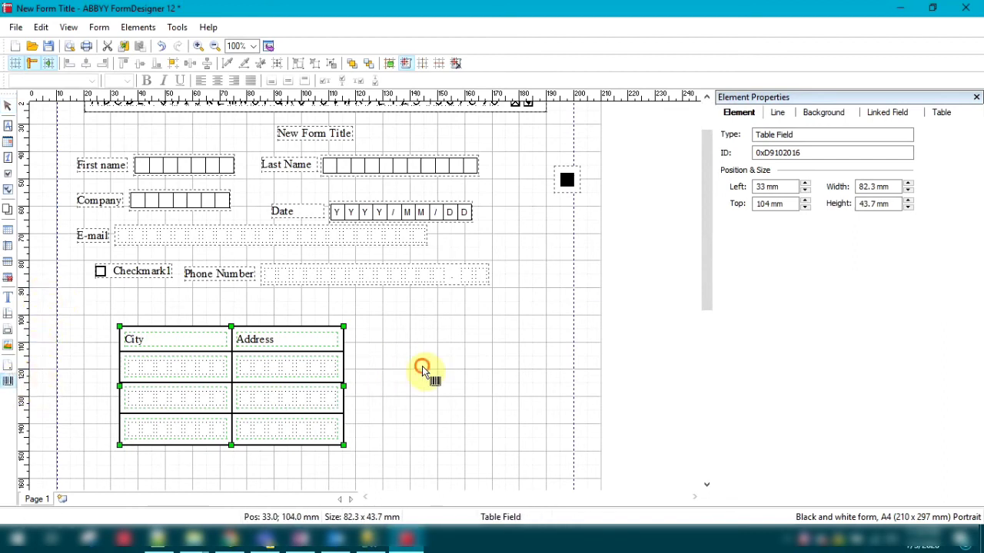
pyautogui.click(422, 368)
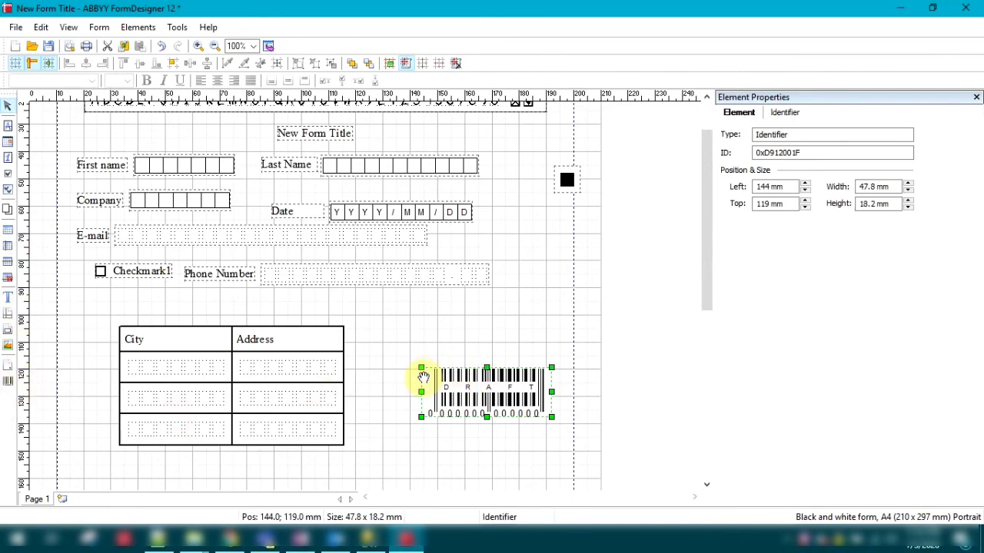
pyautogui.scroll(-5, 388, 361)
pyautogui.scroll(8, 392, 359)
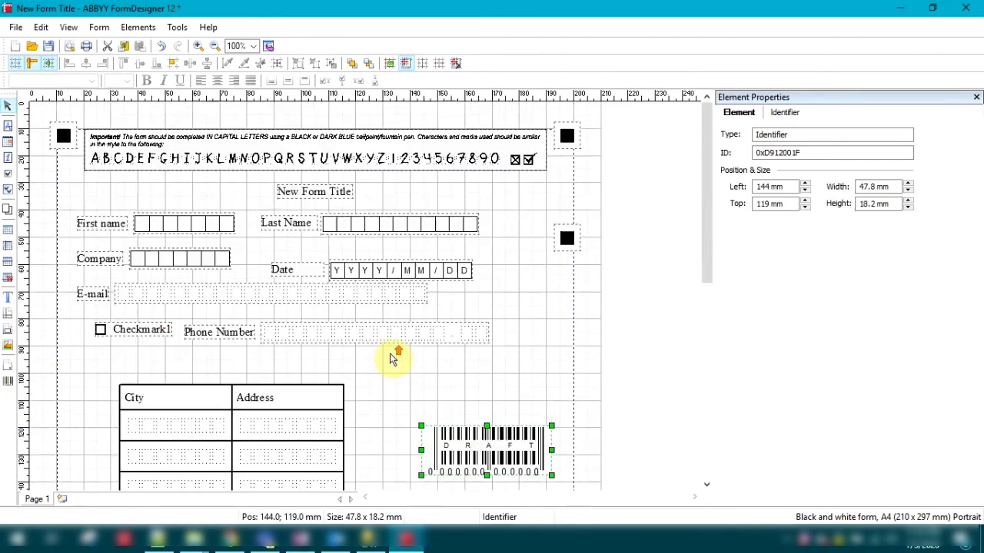
# Save the form in the Udemy folder under the file name FirstForm_1.
pyautogui.moveTo(707, 236); pyautogui.dragTo(707, 205)
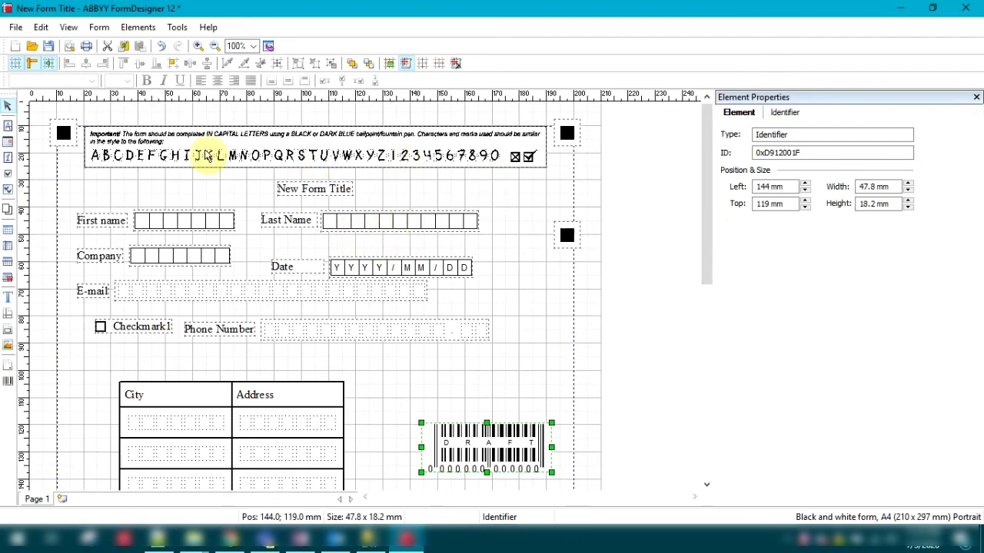
pyautogui.click(50, 47)
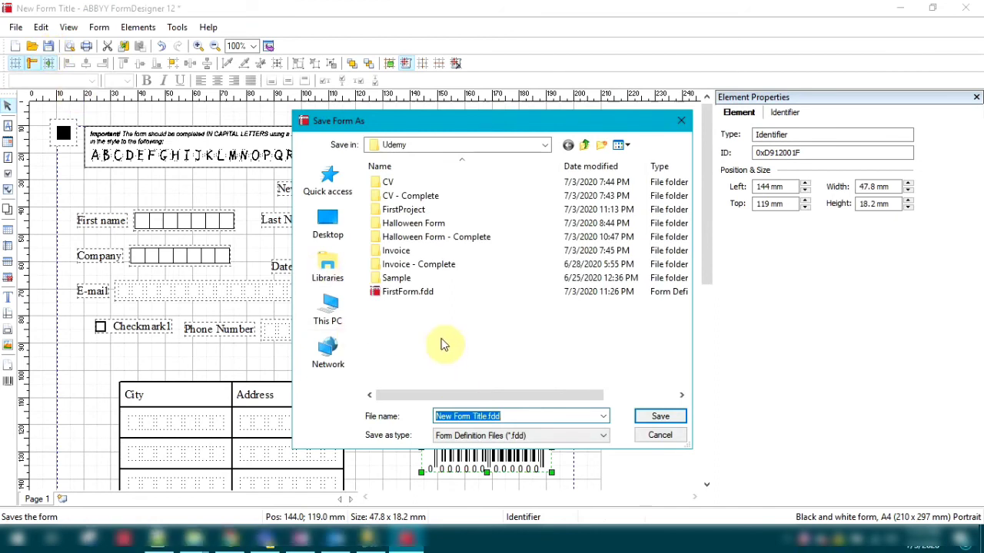
pyautogui.click(509, 416)
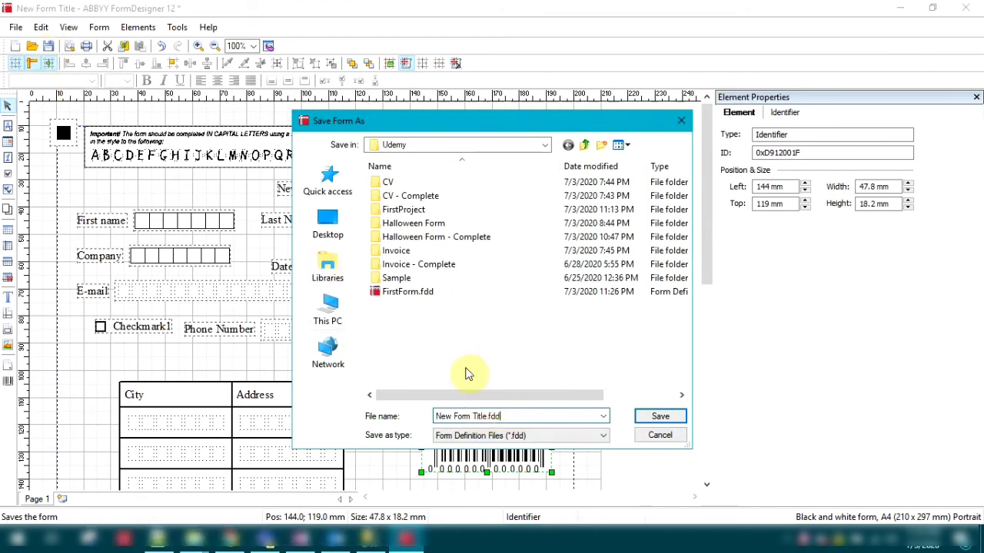
pyautogui.moveTo(507, 416); pyautogui.dragTo(385, 402)
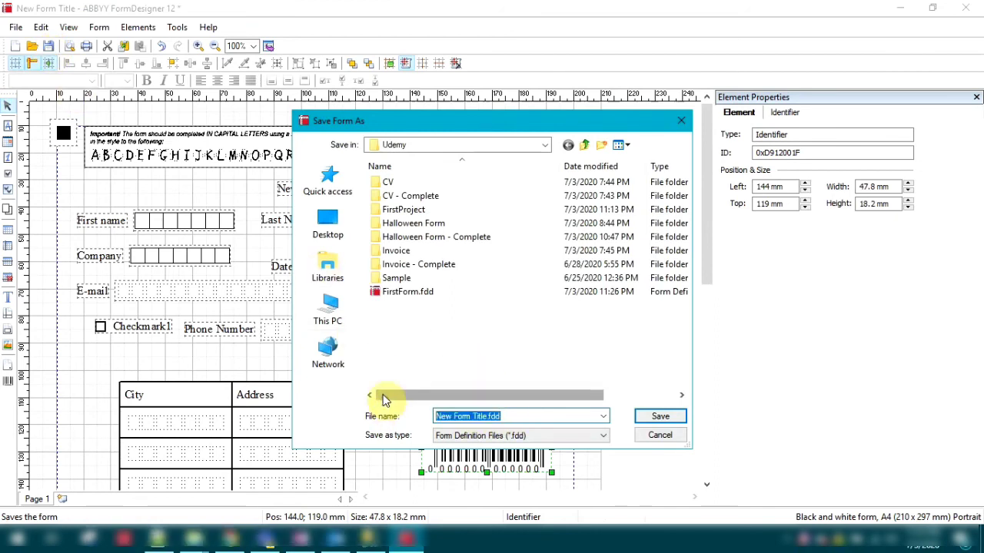
pyautogui.write('FirstFor')
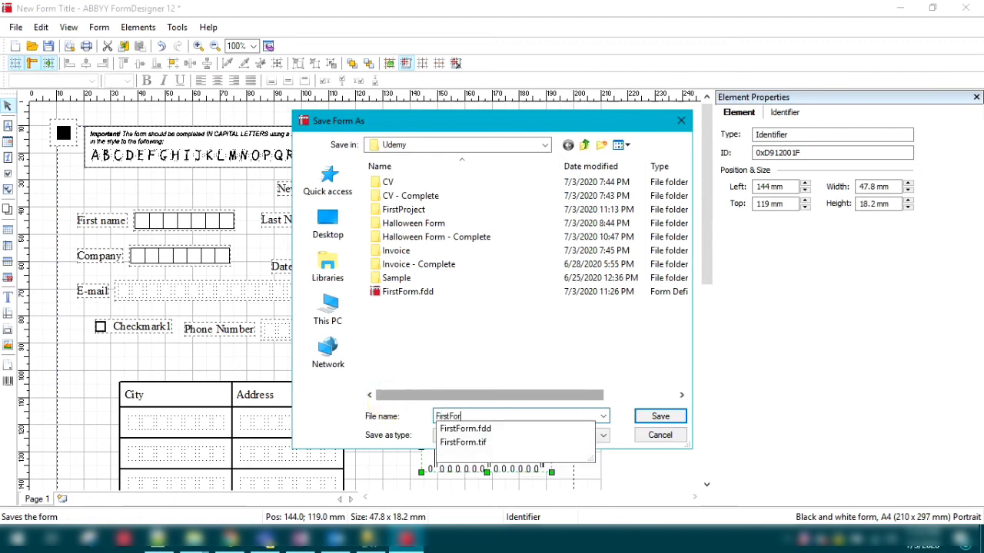
pyautogui.write('m_1')
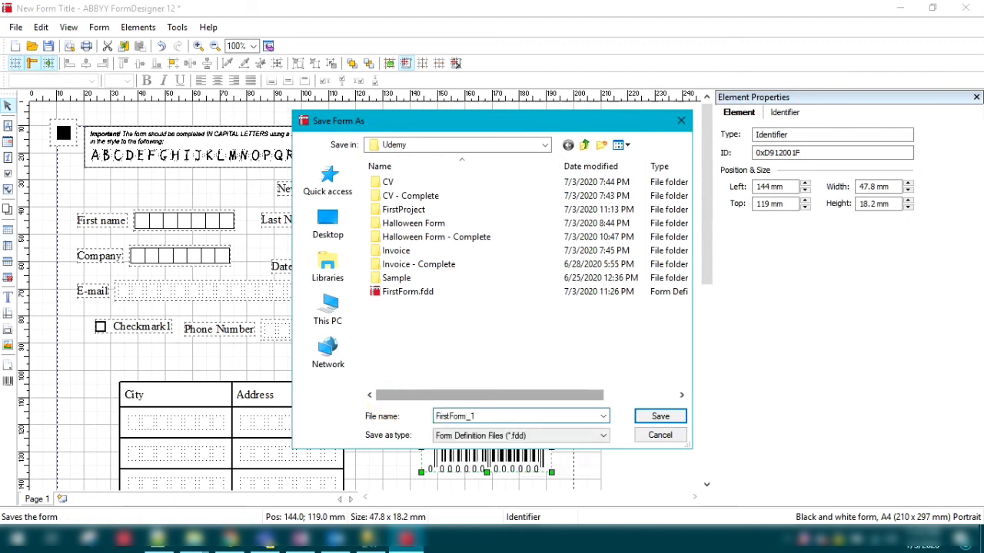
pyautogui.click(660, 416)
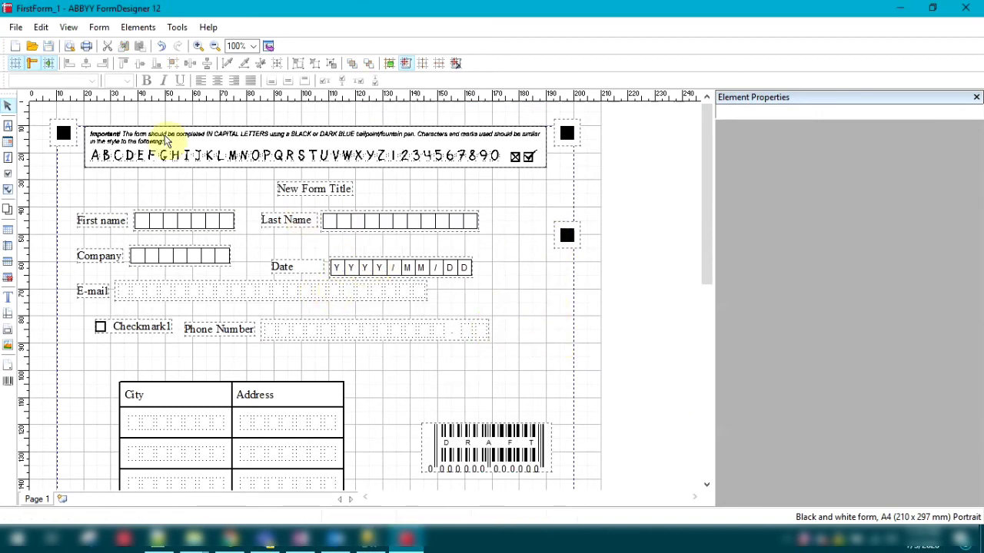
# Export the form as the black and white Group4 TIFF image FirstForm_1.tif in the Udemy folder.
pyautogui.click(12, 28)
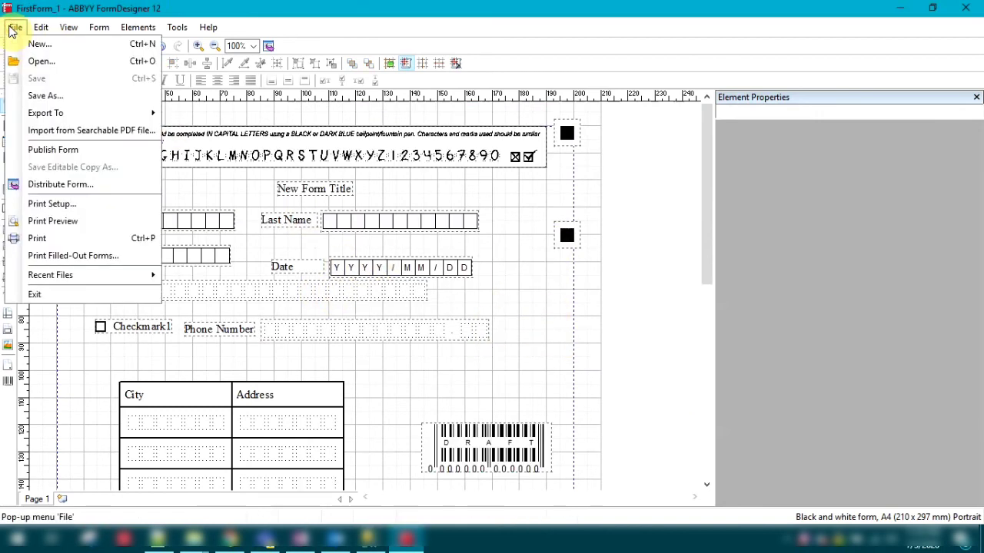
pyautogui.moveTo(43, 115)
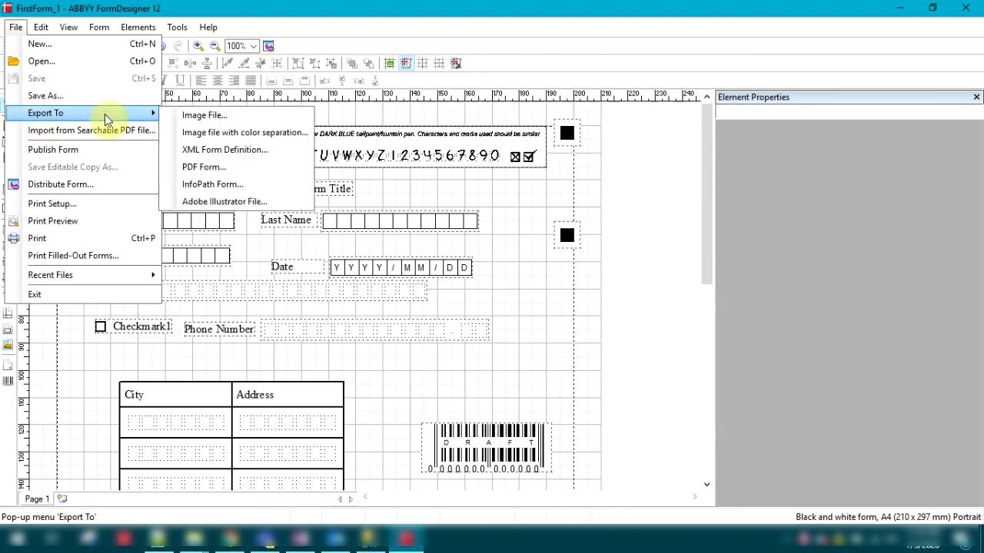
pyautogui.click(185, 120)
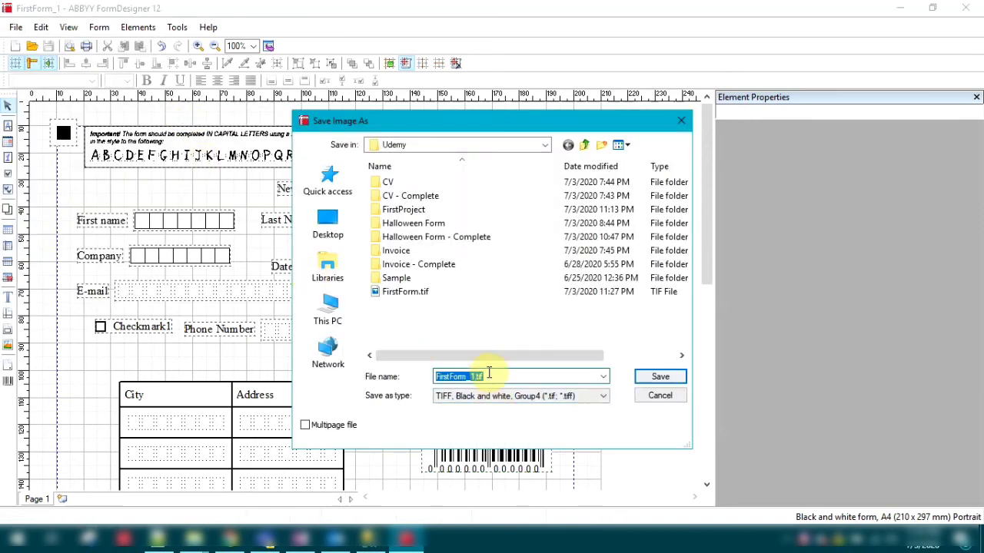
pyautogui.click(659, 378)
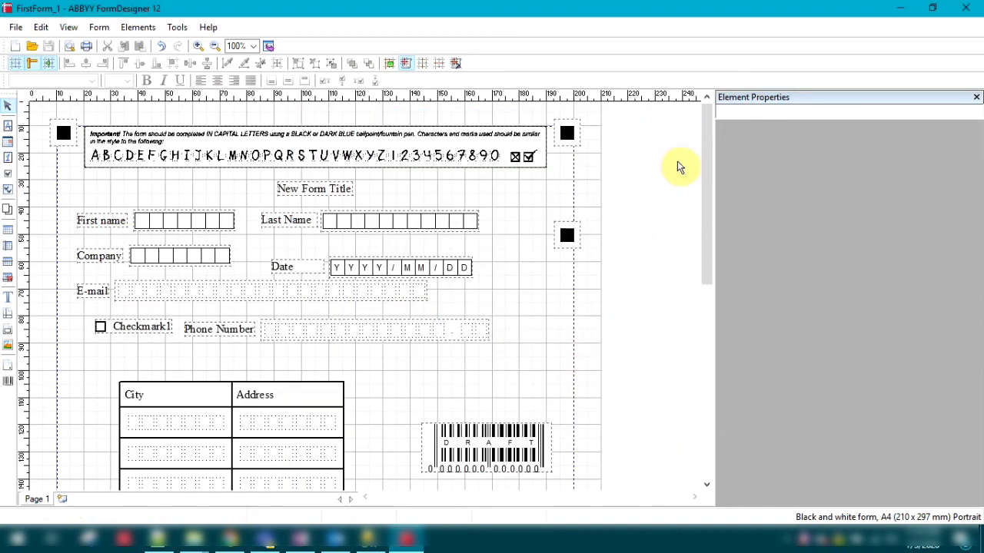
# Switch to the Udemy folder in File Explorer and open the exported image FirstForm_1.tif.
pyautogui.moveTo(196, 538)
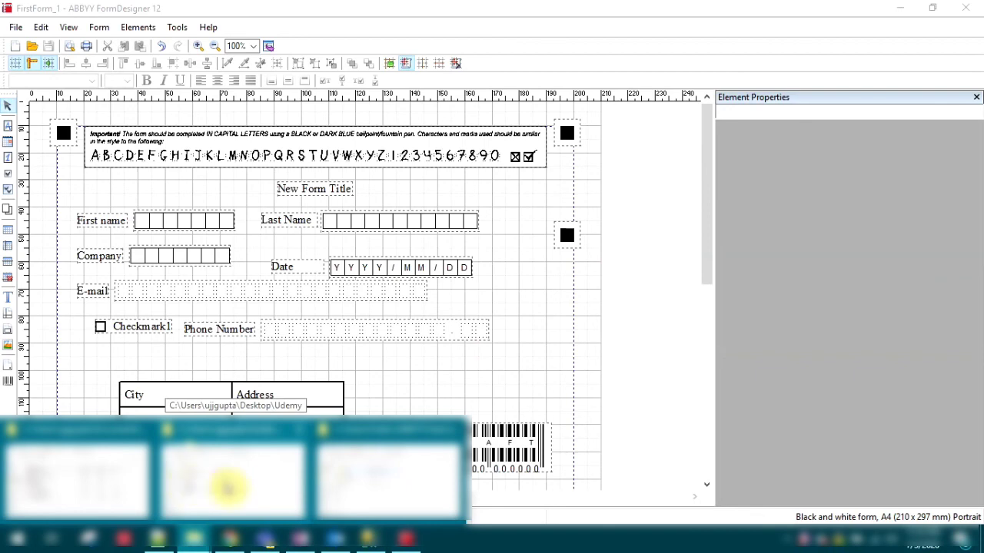
pyautogui.click(246, 480)
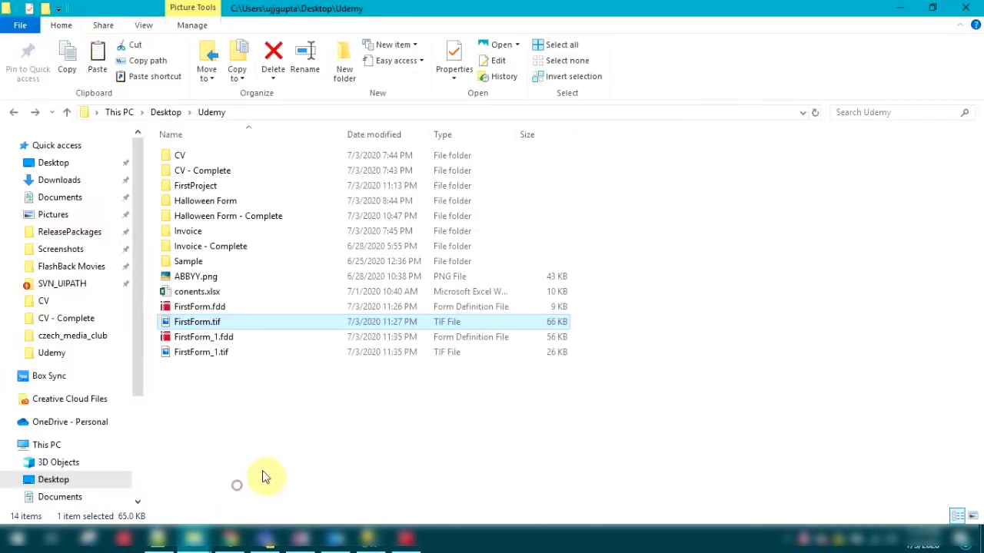
pyautogui.doubleClick(238, 355)
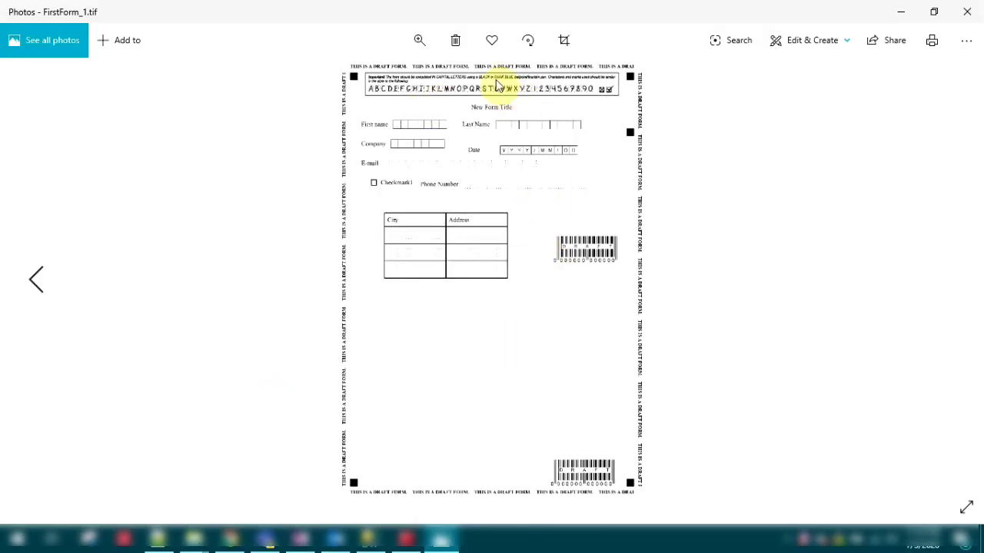
# Examine the exported form image up close, covering the table, the Phone Number field and the name and date fields.
pyautogui.click(422, 42)
pyautogui.click(377, 76)
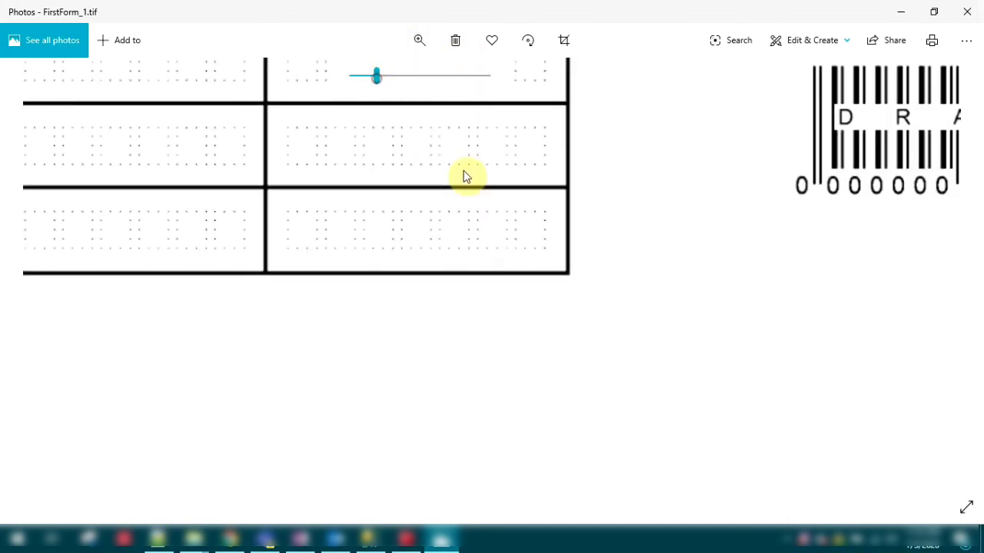
pyautogui.doubleClick(749, 268)
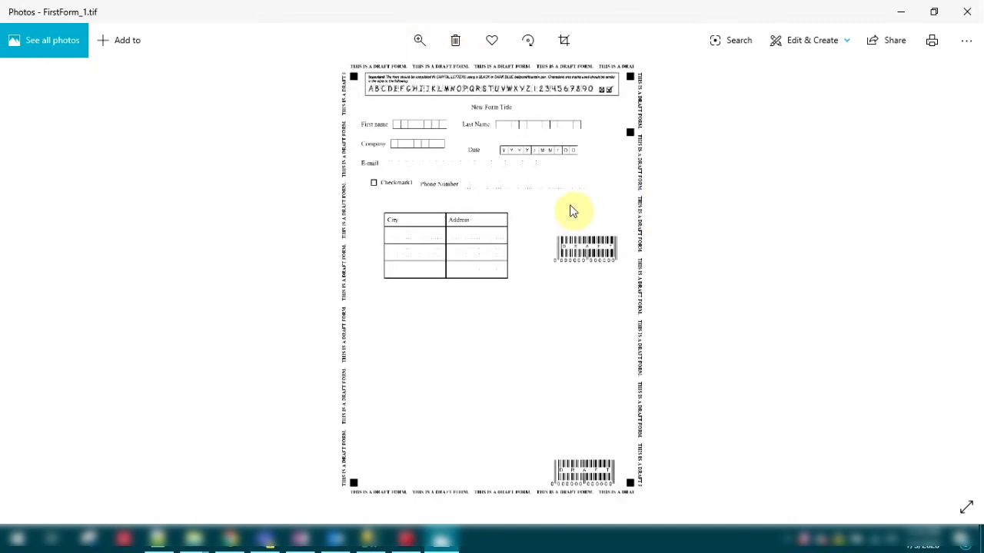
pyautogui.click(423, 46)
pyautogui.click(377, 76)
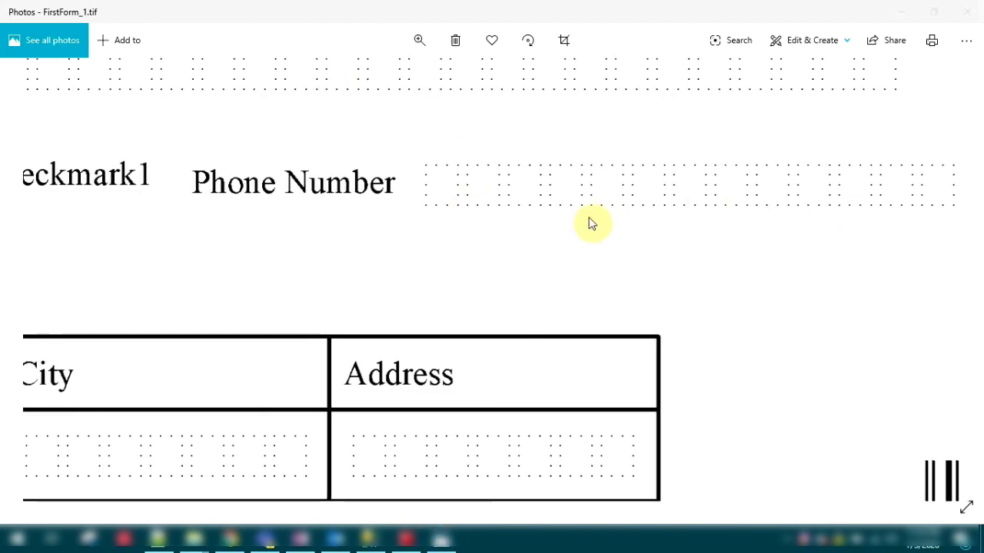
pyautogui.moveTo(424, 223); pyautogui.dragTo(822, 249)
pyautogui.moveTo(799, 138); pyautogui.dragTo(380, 425)
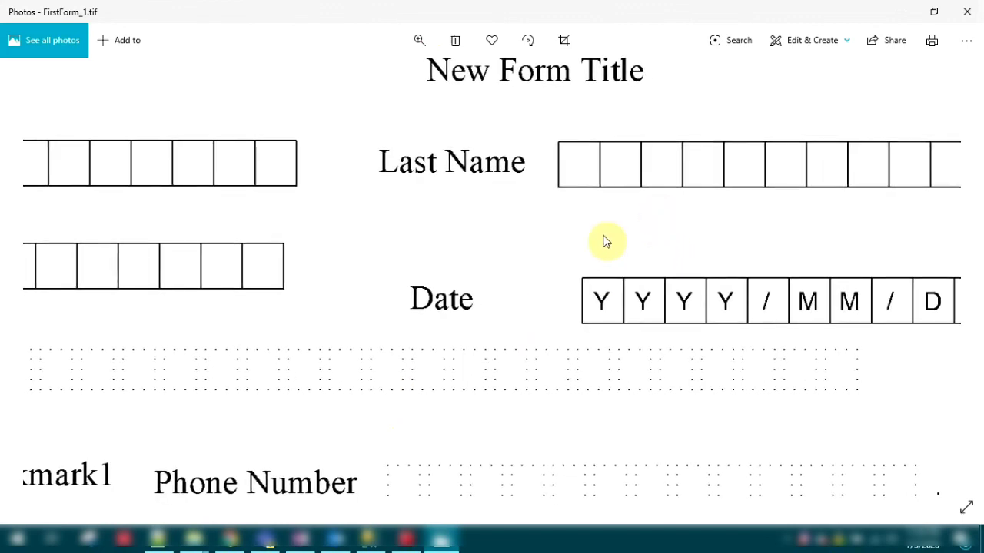